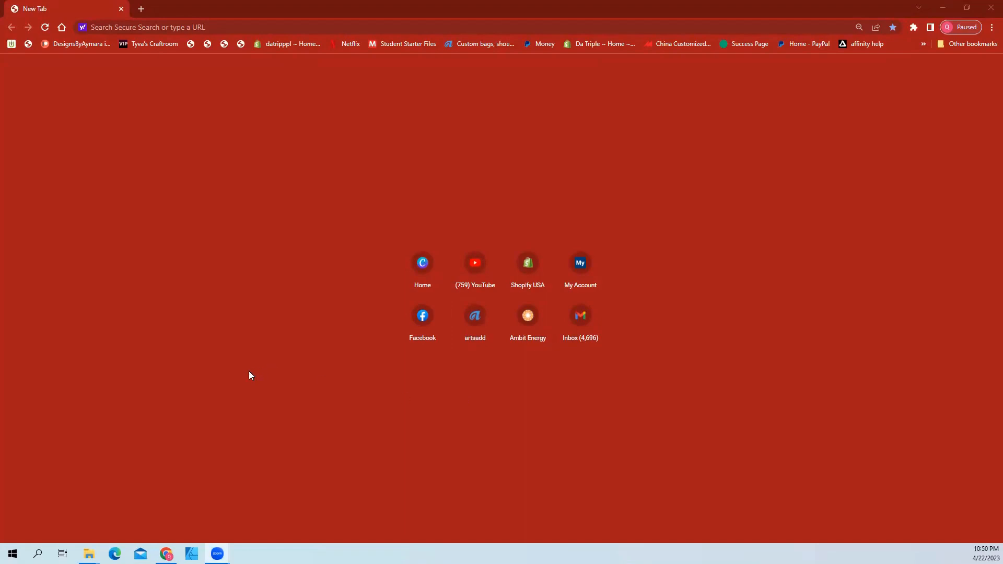
Open the PDF "social media animated flyer 11" from the 2023 Flyer folder in a new Chrome tab
mouse_move(89, 554)
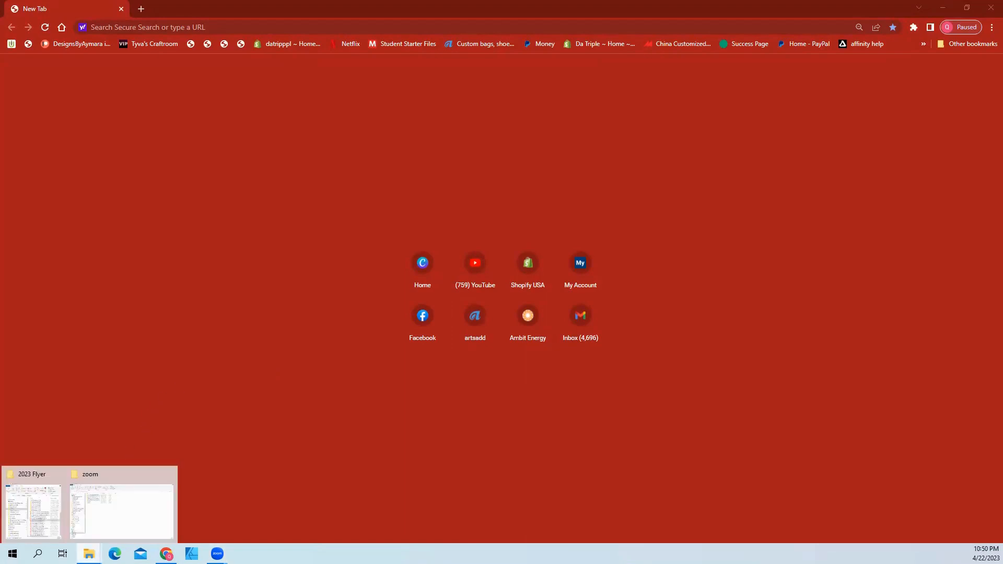
left_click(45, 523)
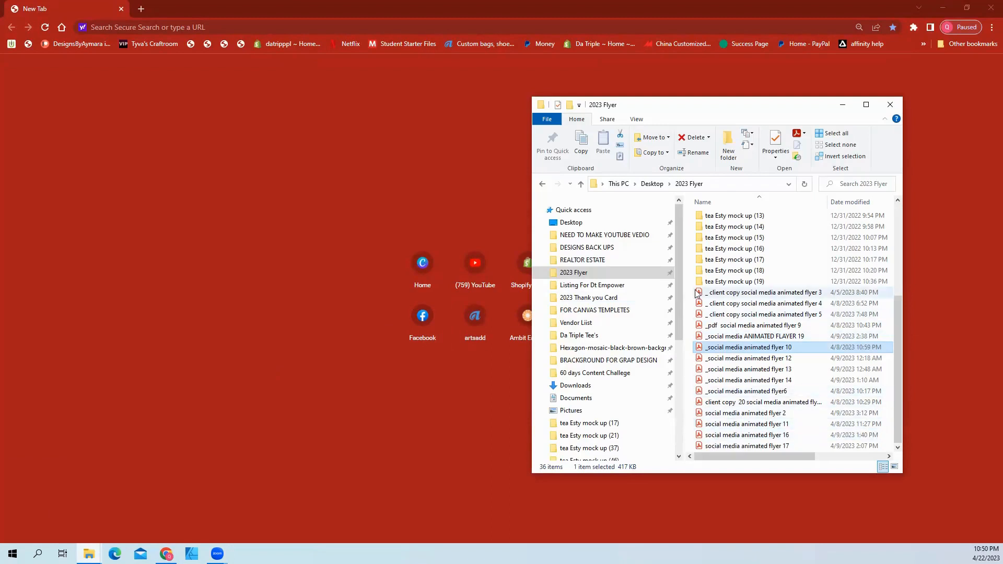
left_click(713, 426)
left_click_drag(565, 428, 162, 13)
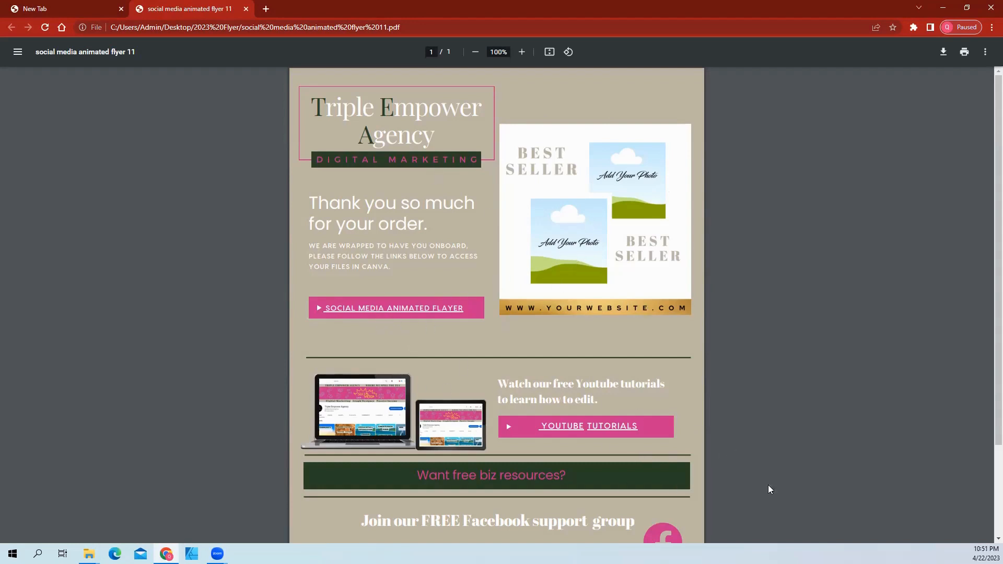
Look through the thank-you PDF and open its "SOCIAL MEDIA ANIMATED FLAYER" link to the Canva template
scroll(732, 437, "down", 2)
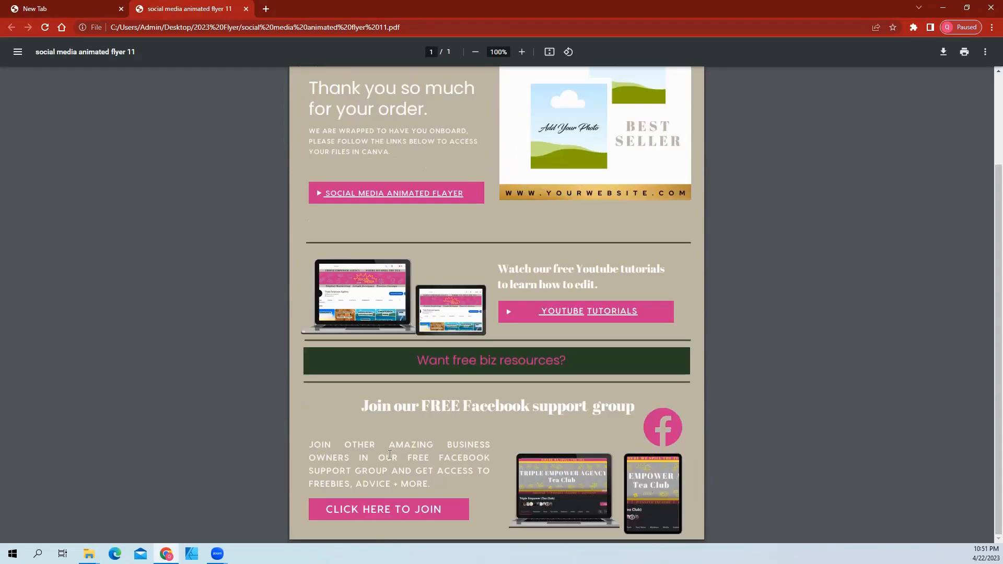
scroll(719, 444, "up", 1)
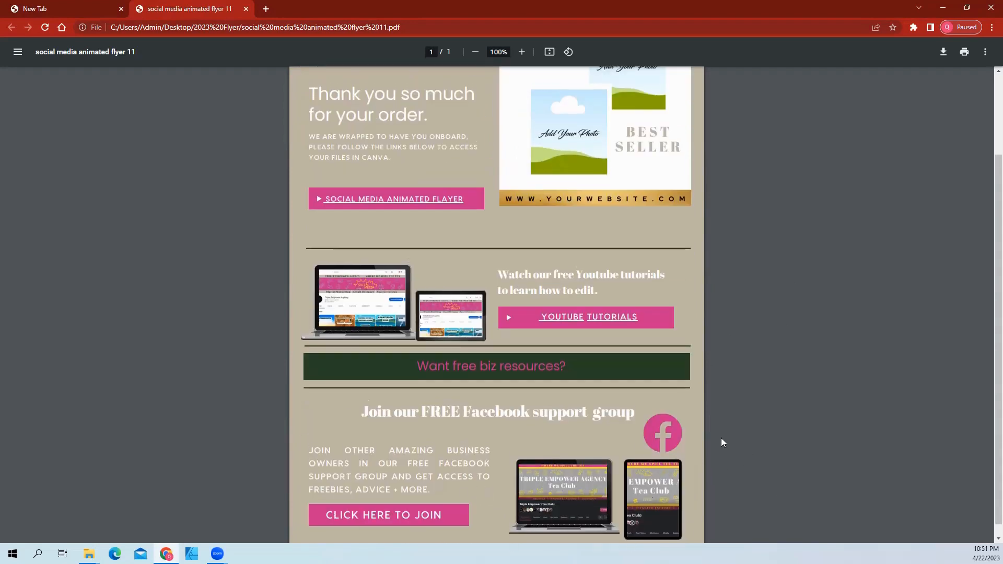
scroll(322, 316, "up", 2)
left_click(351, 313)
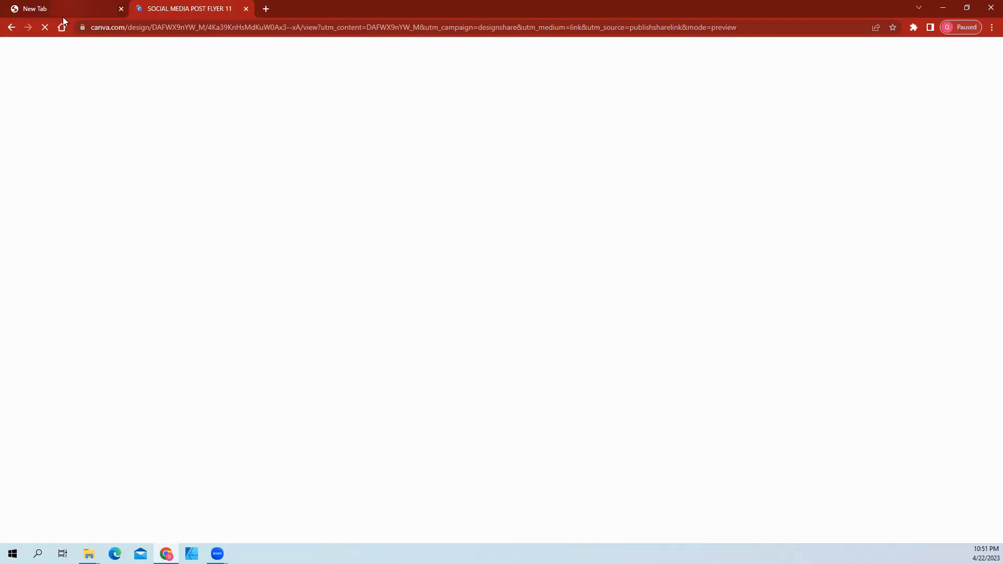
Create an editable copy of the shared SOCIAL MEDIA POST FLYER 11 template
left_click(94, 27)
left_click_drag(99, 27, 167, 30)
left_click(113, 60)
left_click(222, 157)
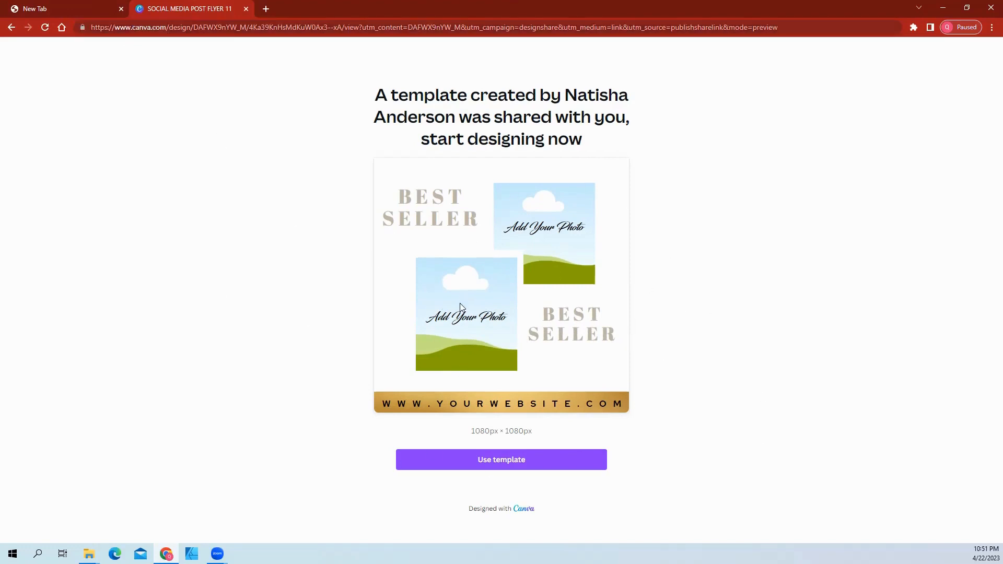
left_click(508, 465)
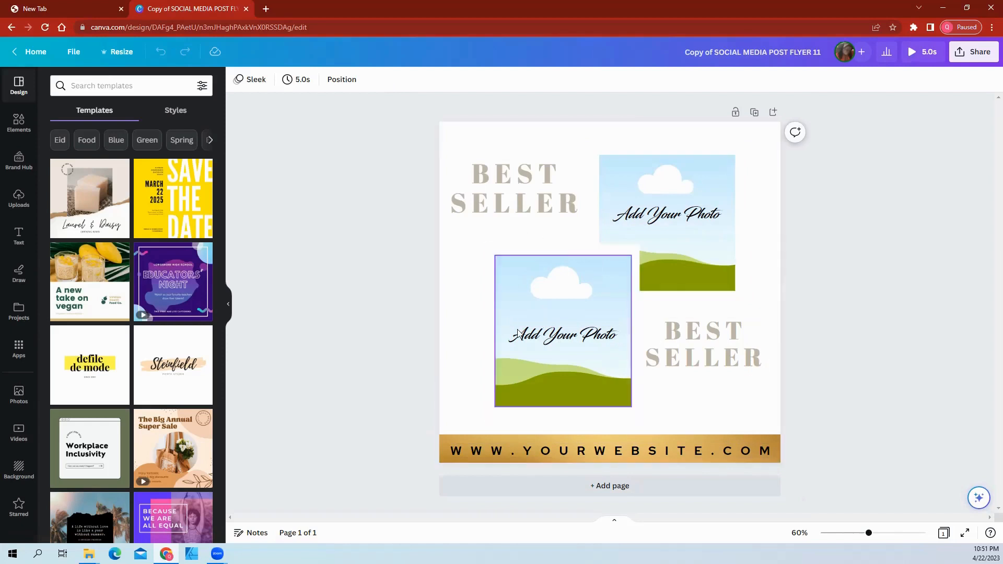
Delete the "Add Your Photo" text from both photo frames
left_click(557, 339)
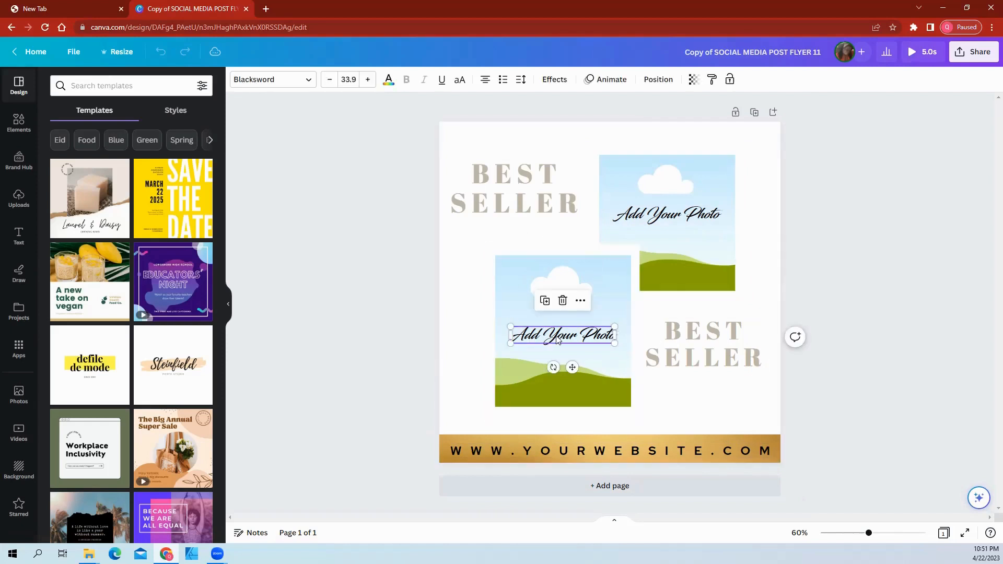
left_click(563, 300)
left_click(676, 214)
left_click(666, 179)
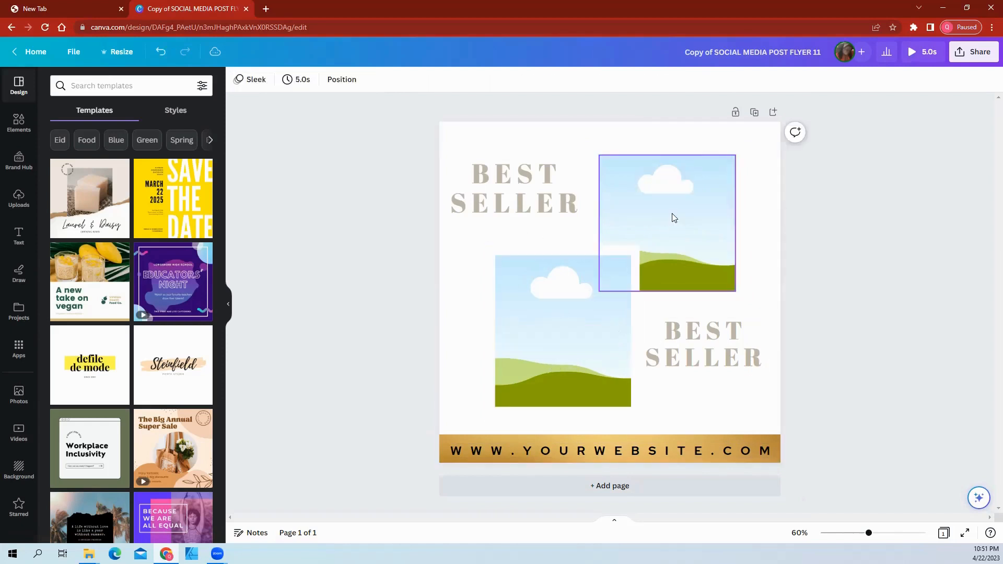
Change the page background to the dark green of the Da Triple brand palette
left_click(461, 316)
left_click(238, 79)
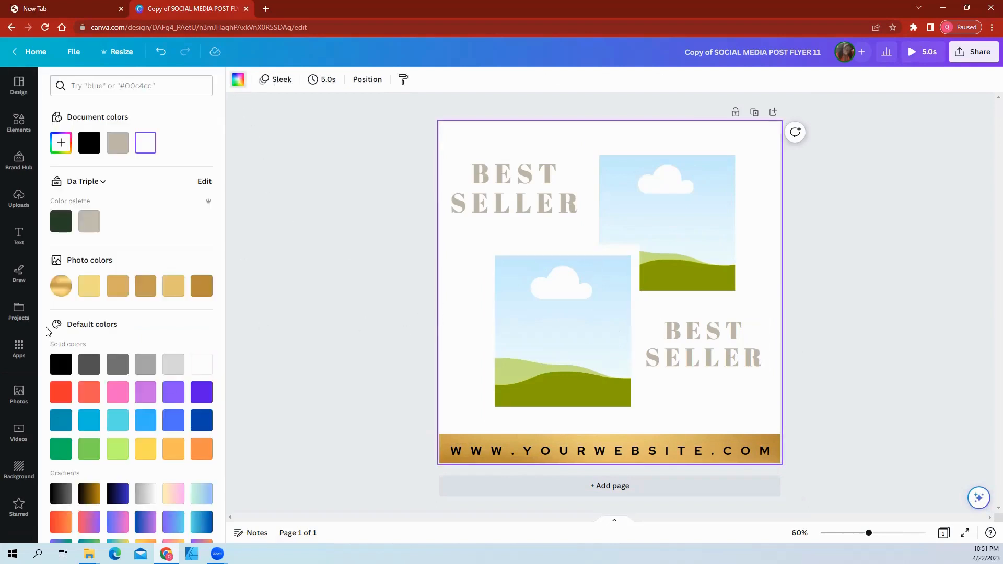
left_click(61, 222)
left_click(848, 417)
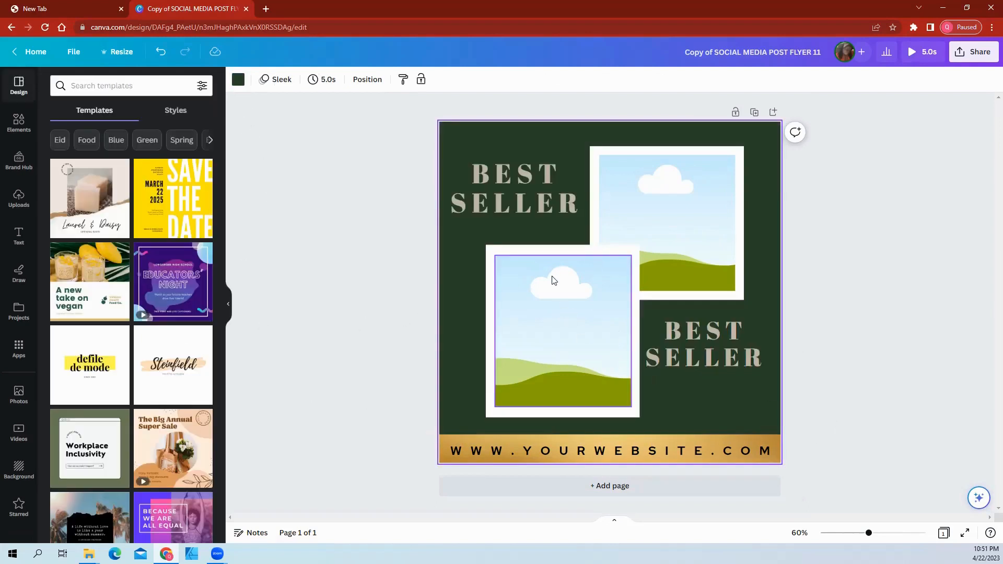
Recolor the word "SELLER" in the upper "BEST SELLER" heading white
left_click(514, 185)
double_click(513, 186)
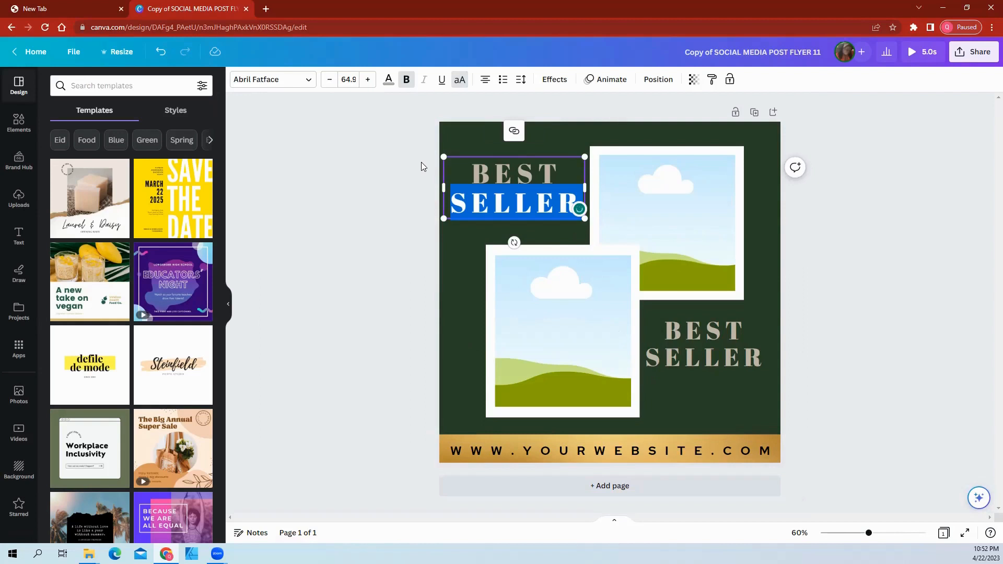
left_click(388, 79)
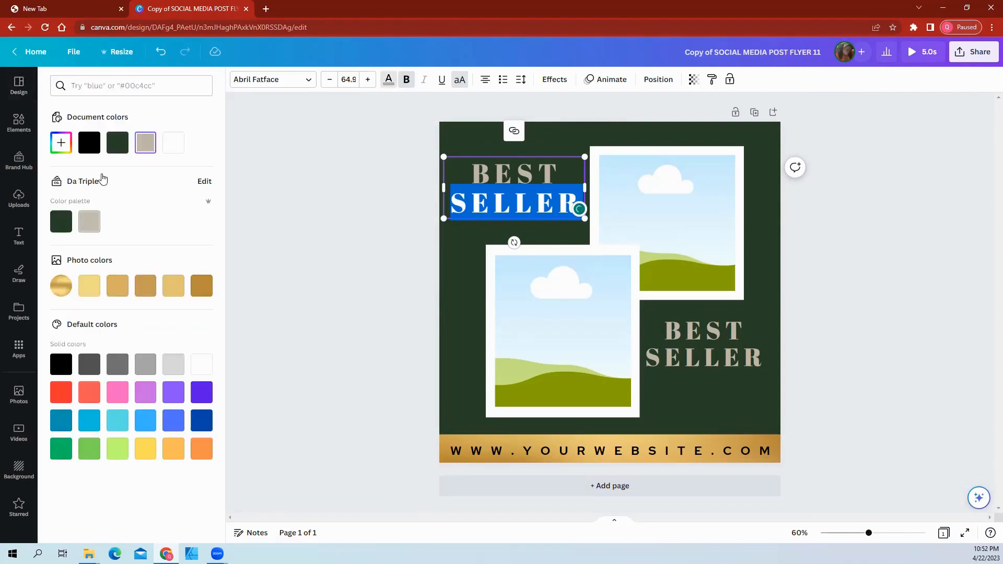
left_click(173, 142)
left_click(358, 251)
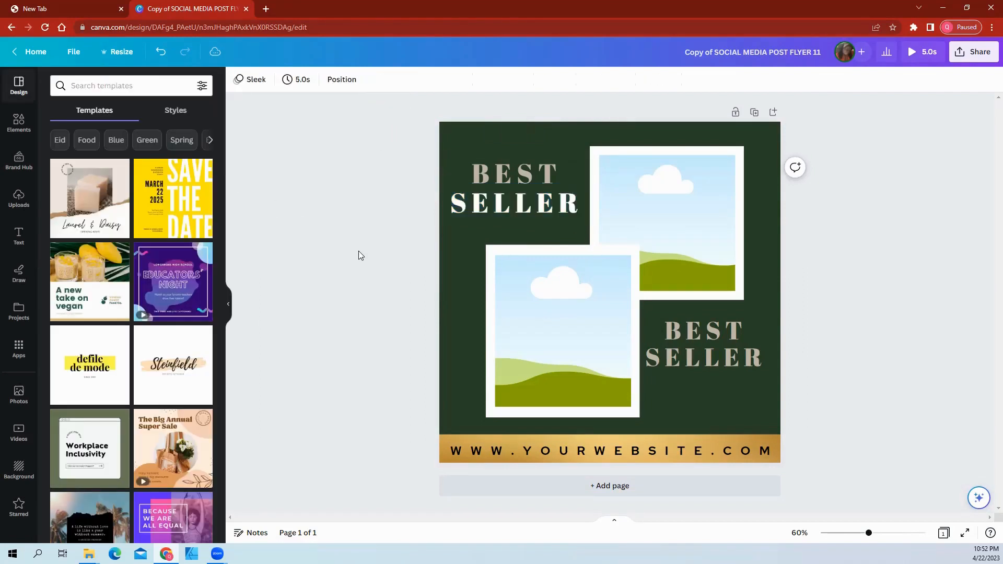
Recolor the entire lower "BEST SELLER" heading white
left_click(682, 350)
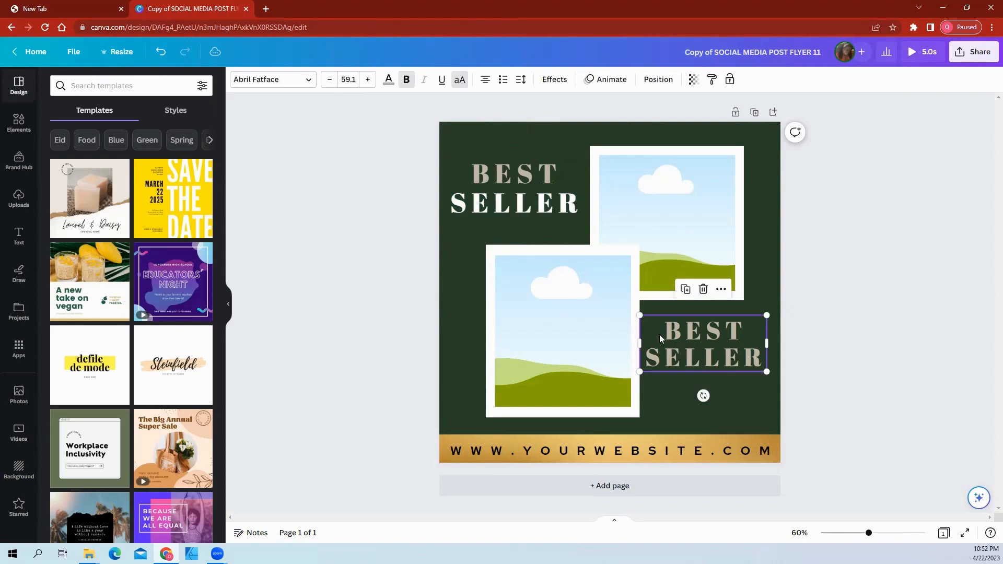
left_click(388, 79)
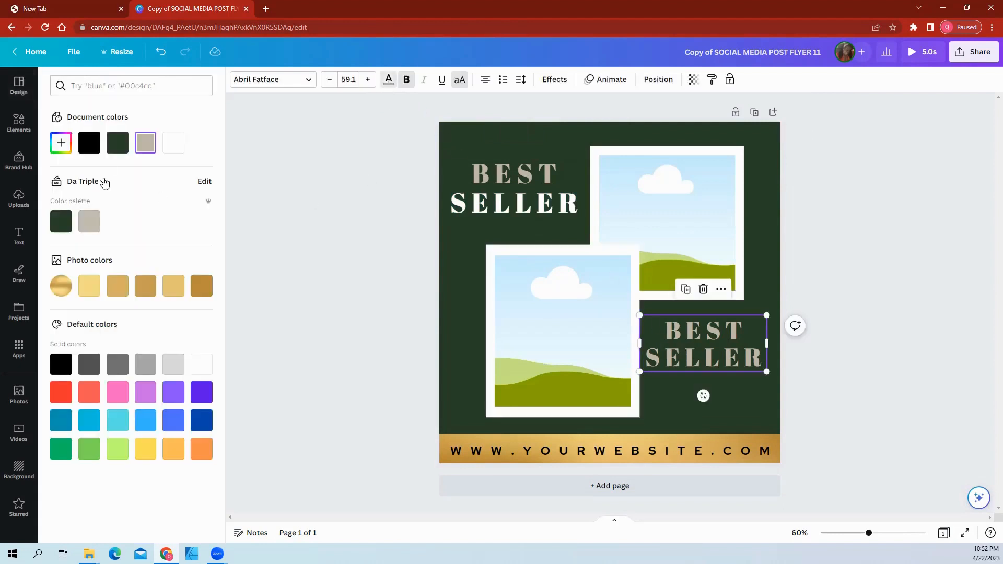
left_click(173, 142)
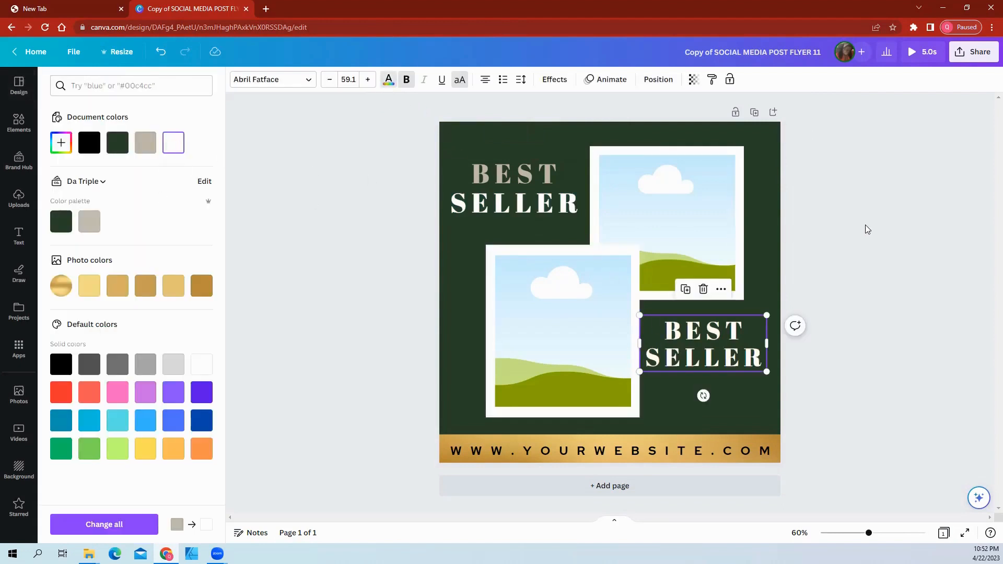
left_click(864, 224)
left_click(880, 307)
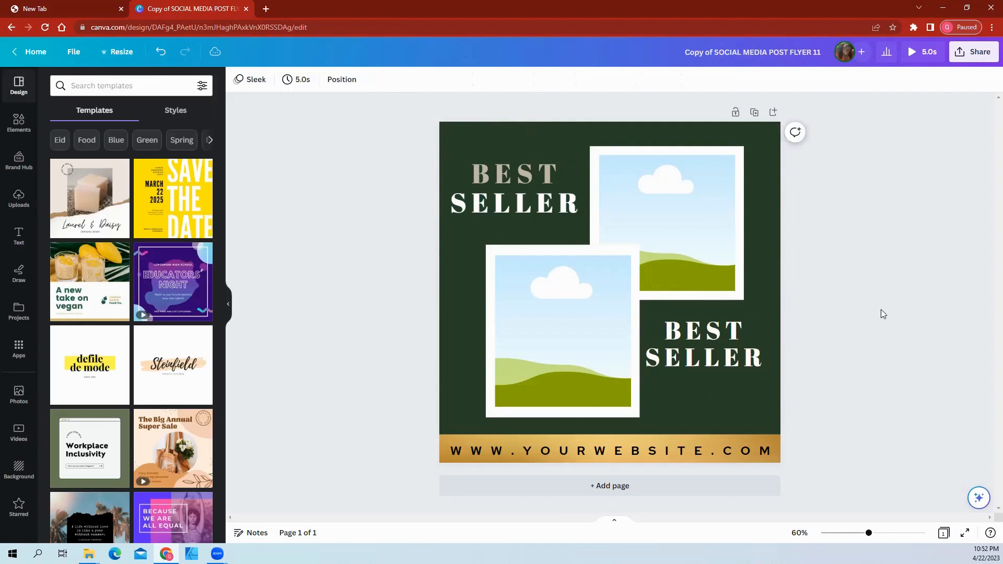
double_click(540, 458)
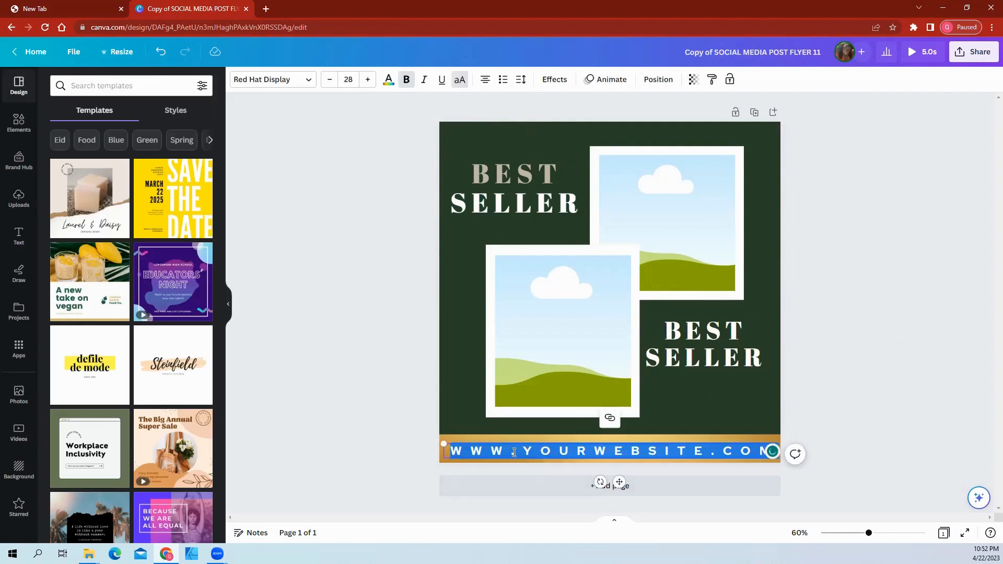
left_click_drag(522, 452, 597, 450)
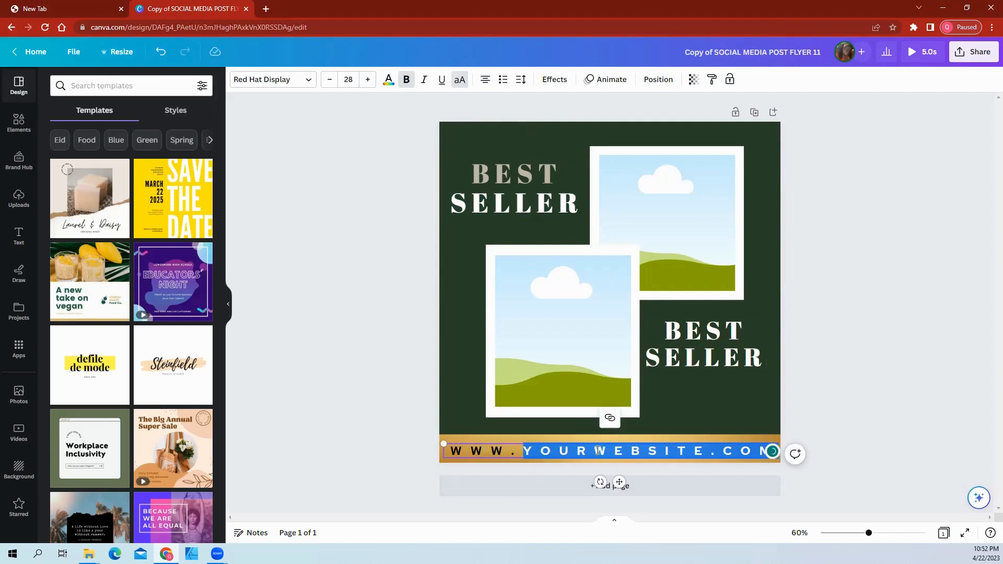
left_click(624, 450)
left_click_drag(705, 451, 519, 453)
type("tripleem")
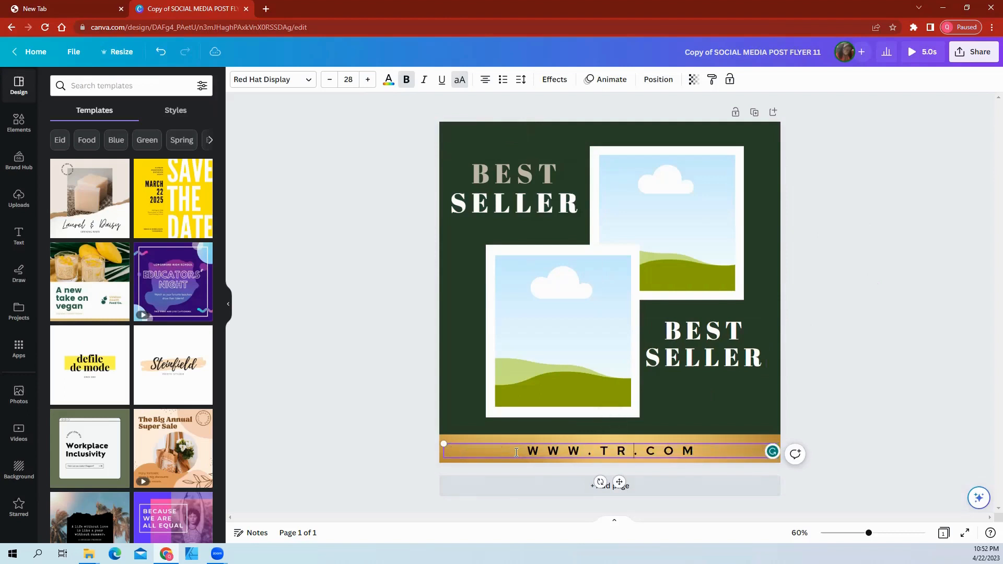
type("power")
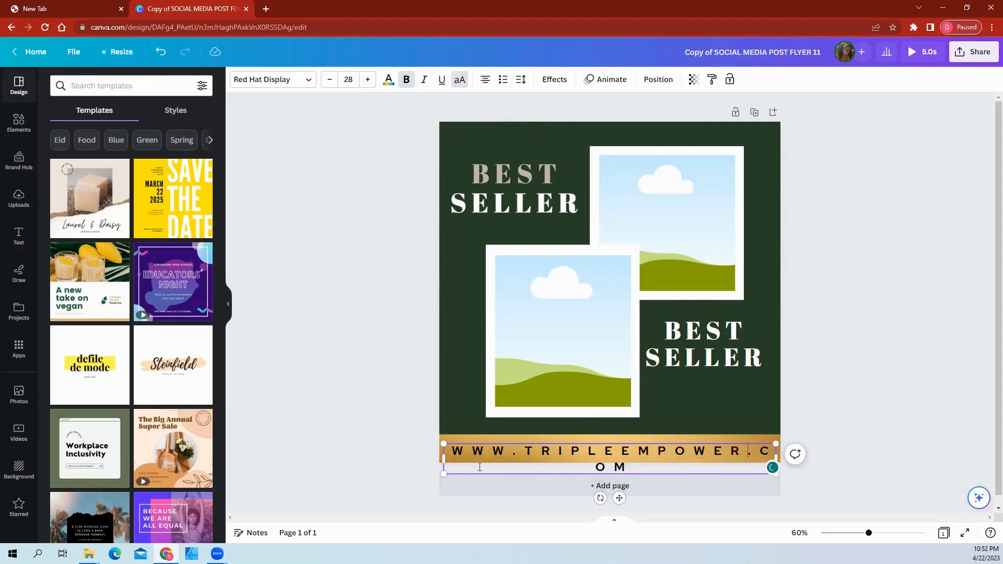
Fit the website address on one line with letter spacing 550, narrow its text box and center it on the gold band
left_click_drag(442, 459, 397, 440)
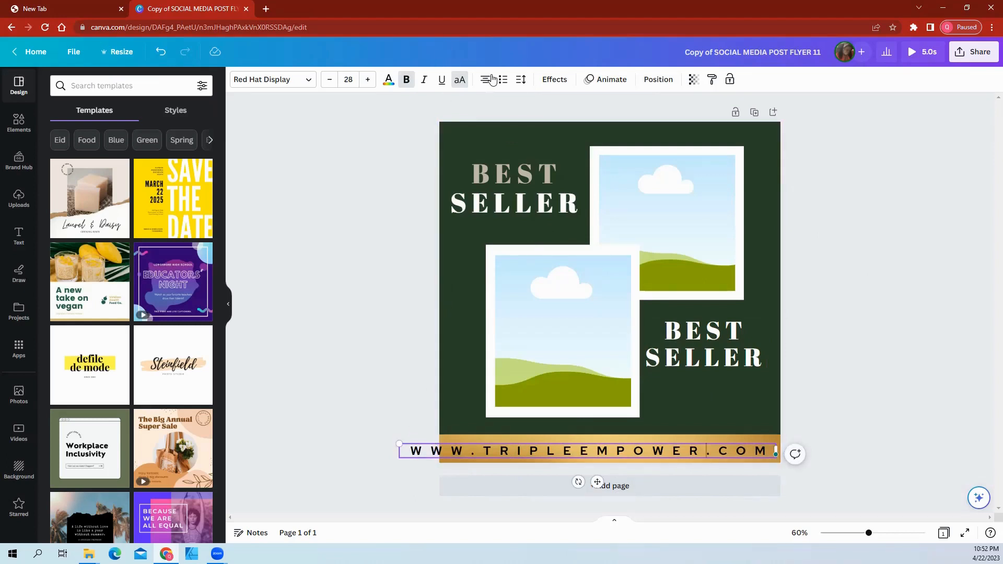
left_click(521, 85)
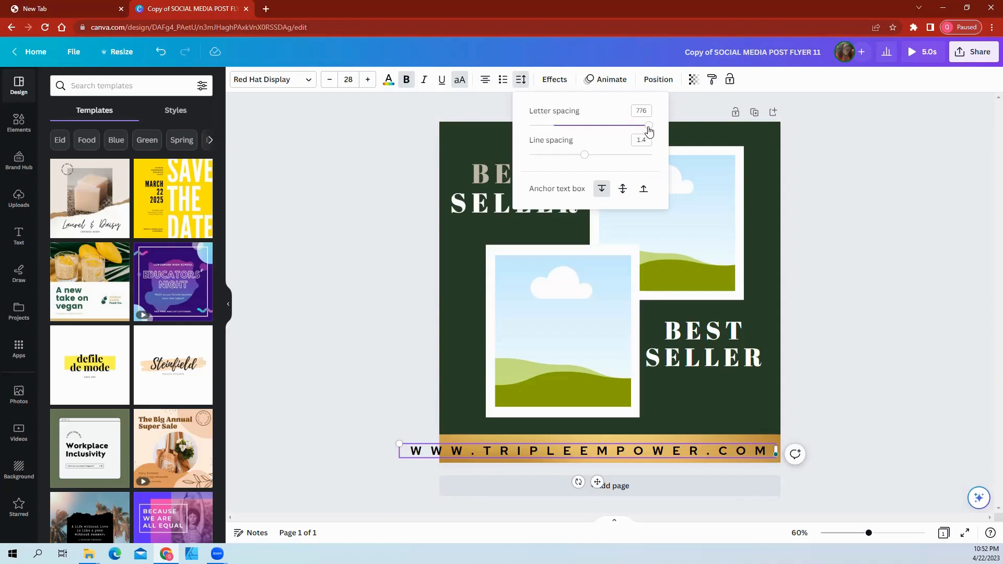
left_click_drag(647, 127, 620, 134)
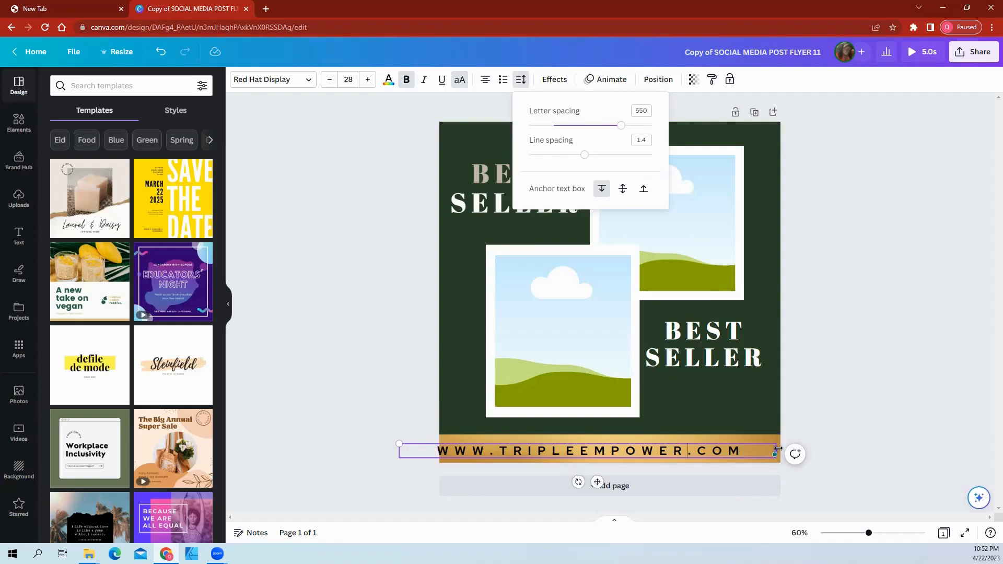
left_click_drag(777, 448, 713, 449)
left_click_drag(565, 481, 618, 483)
left_click(837, 344)
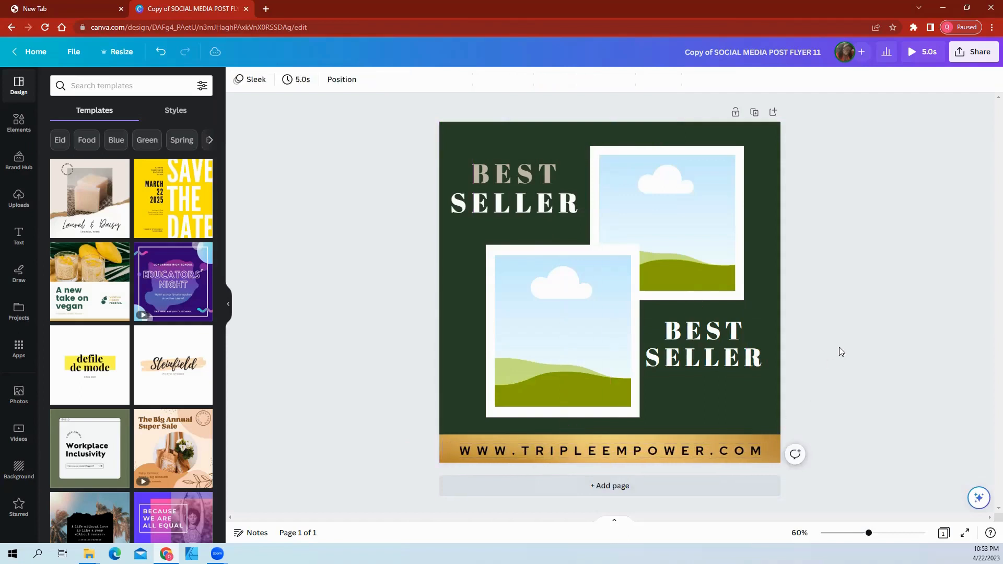
Reduce the height of the gold band behind the website address by lowering its upper edge slightly
left_click(530, 436)
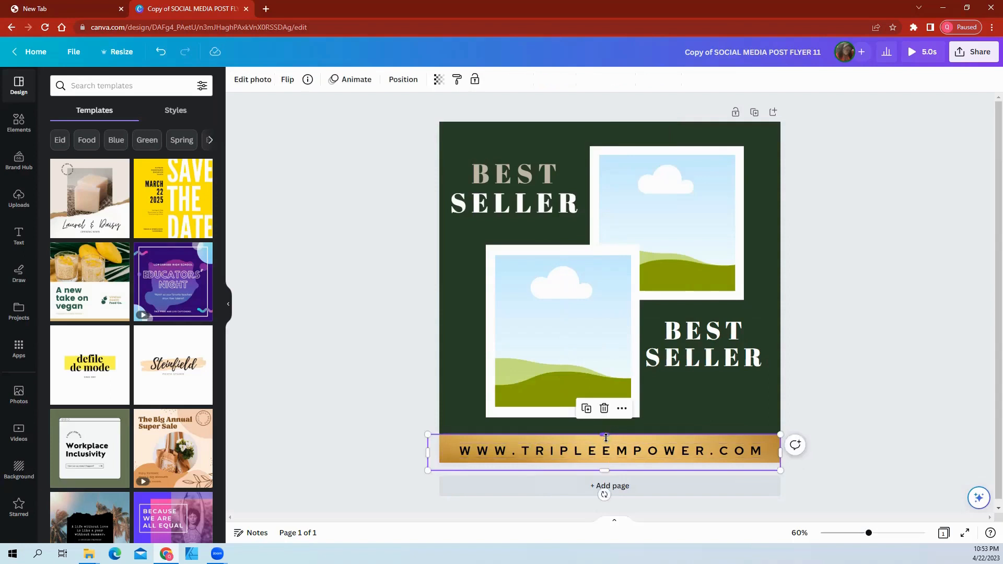
left_click(873, 394)
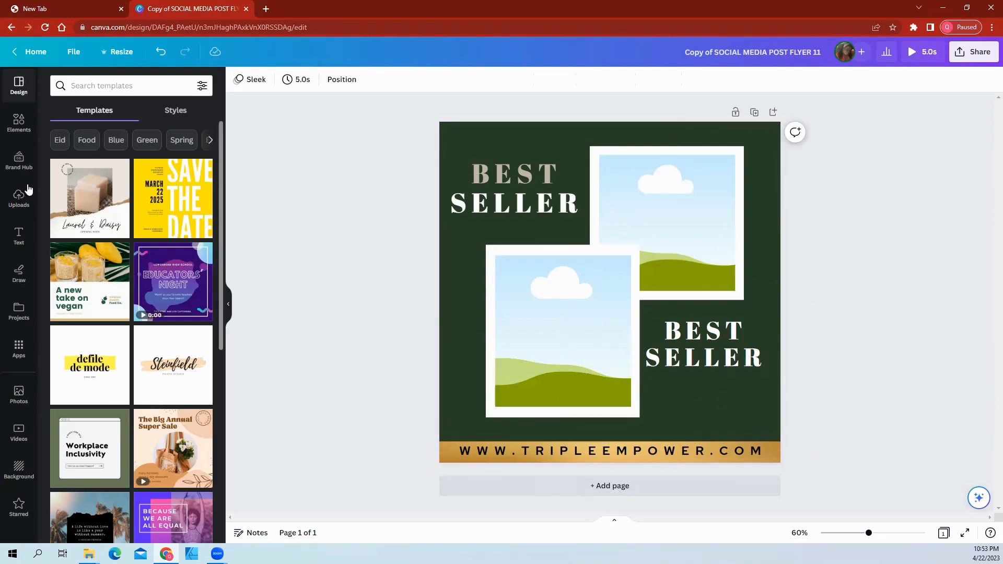
Fill the lower frame with the uploaded tan leather dress photo and the upper frame with the matching green dress photo
left_click(17, 202)
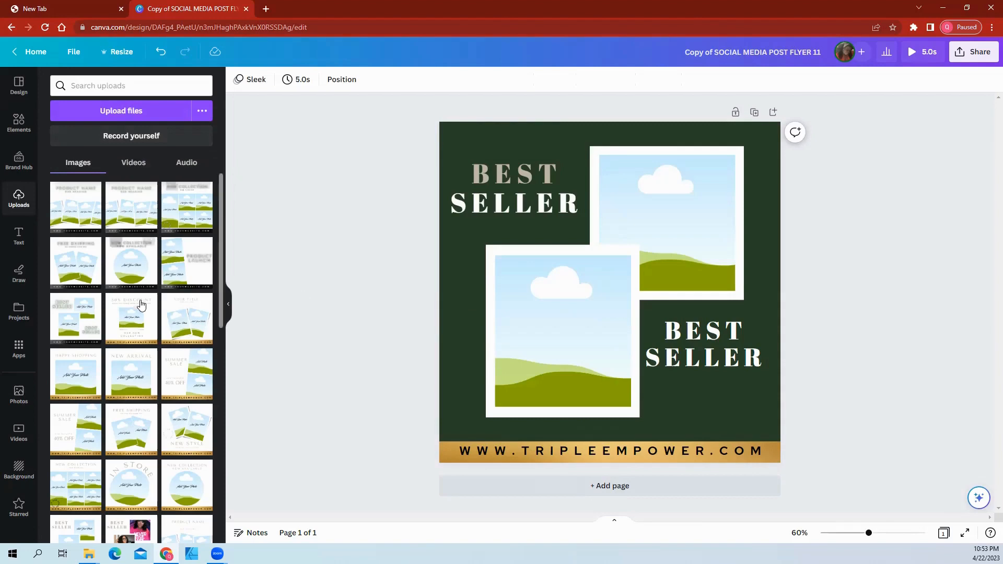
left_click_drag(220, 251, 246, 462)
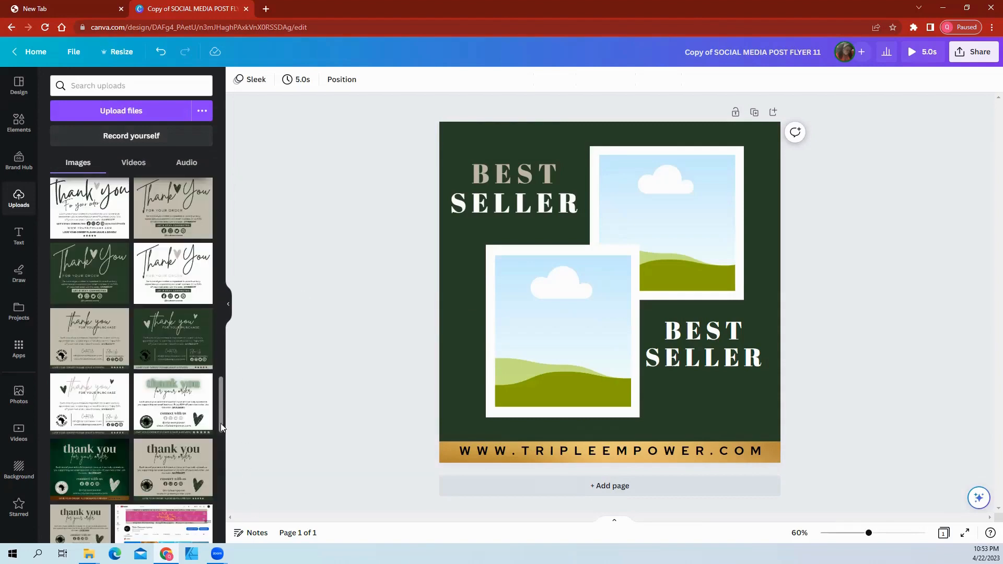
left_click_drag(221, 427, 220, 480)
scroll(205, 418, "down", 7)
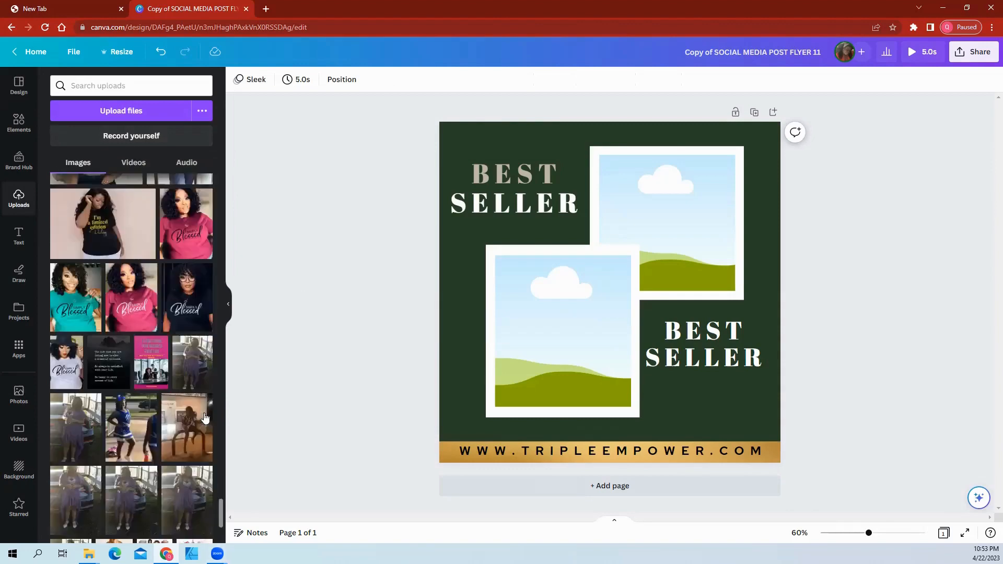
scroll(203, 417, "down", 10)
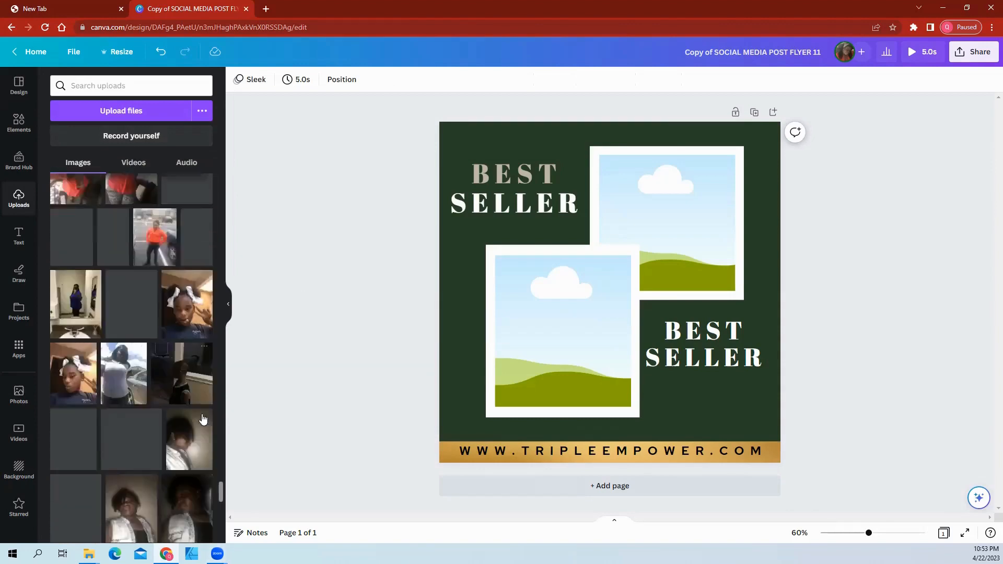
scroll(203, 419, "down", 10)
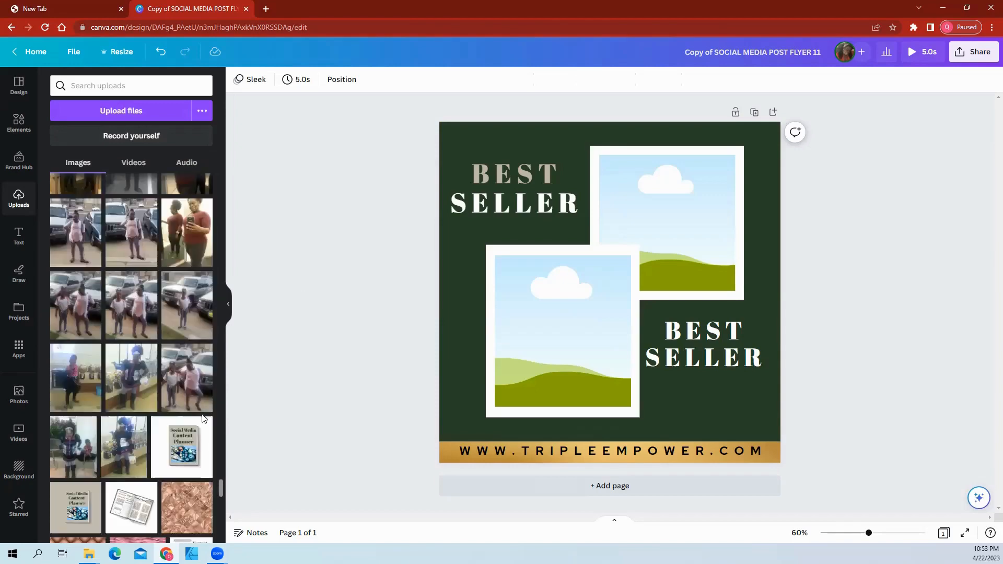
scroll(202, 418, "down", 10)
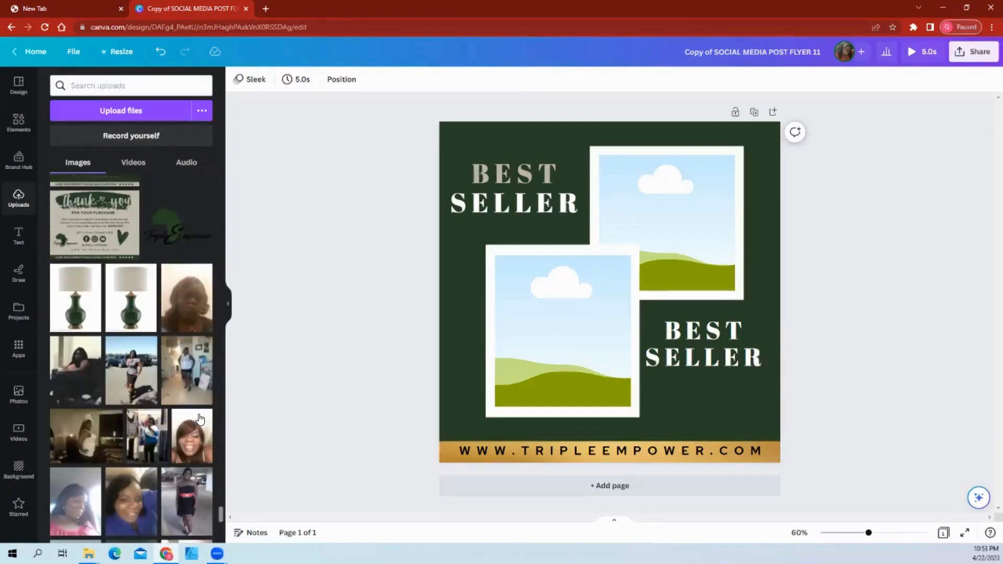
scroll(199, 419, "down", 10)
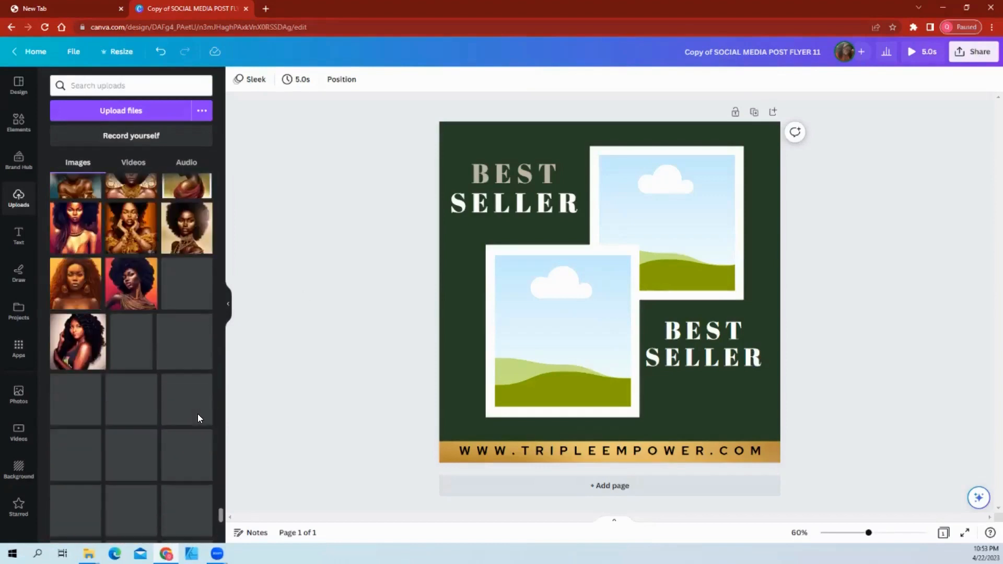
scroll(197, 418, "down", 5)
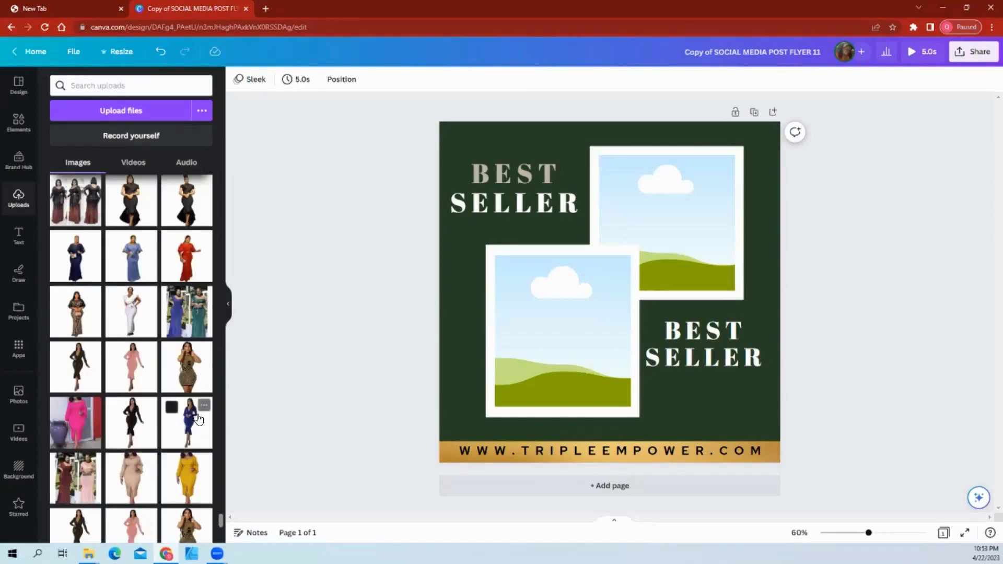
scroll(198, 418, "down", 4)
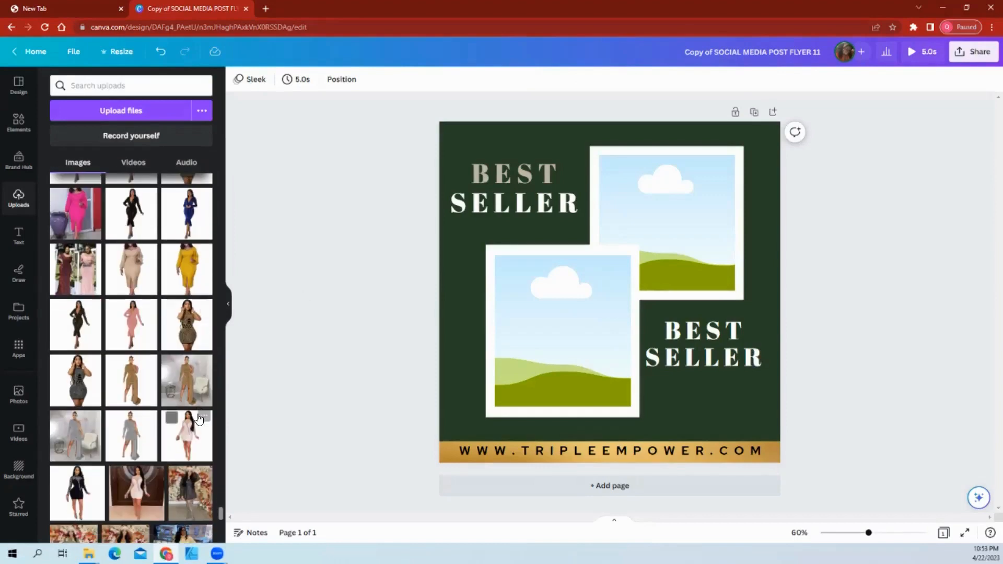
scroll(199, 419, "down", 2)
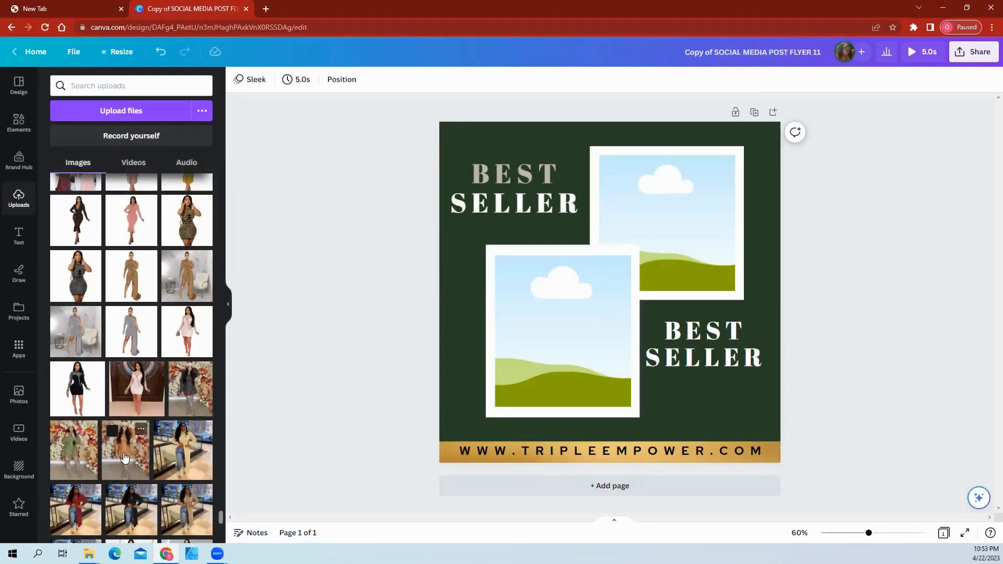
left_click_drag(125, 458, 517, 353)
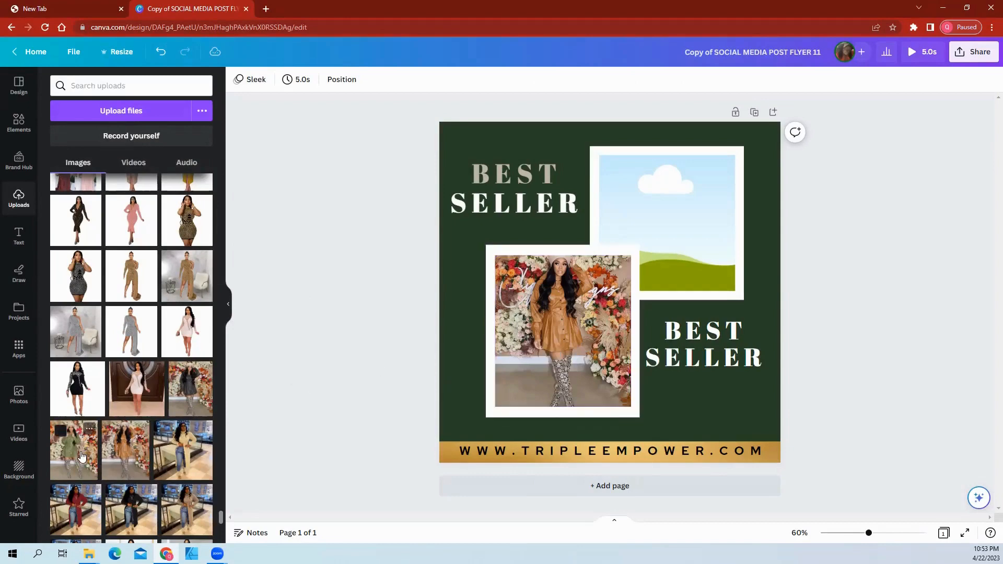
left_click_drag(77, 456, 628, 218)
Shift the green dress photo down inside the upper frame so that the model's whole head fits
double_click(665, 181)
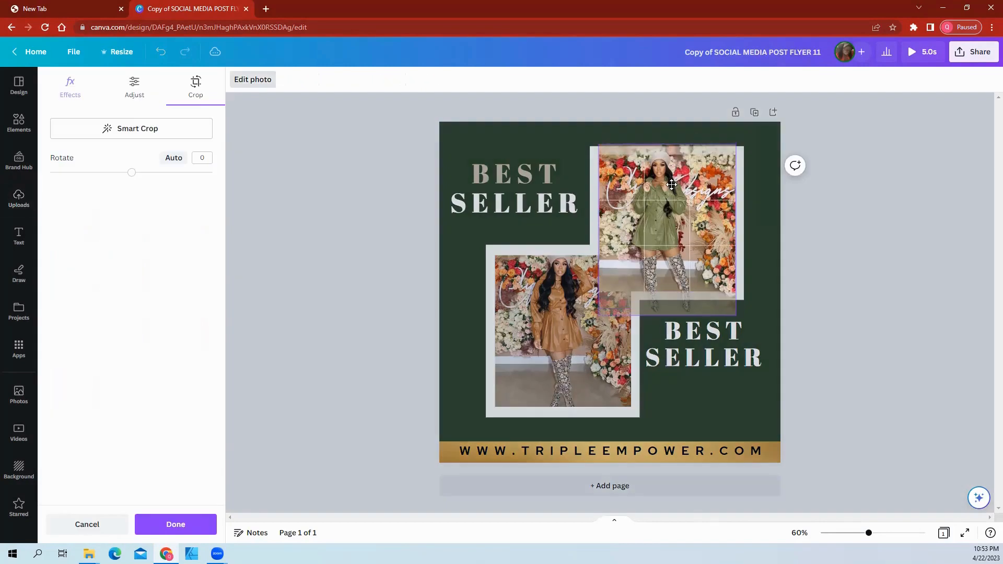
left_click_drag(665, 181, 672, 192)
left_click(844, 226)
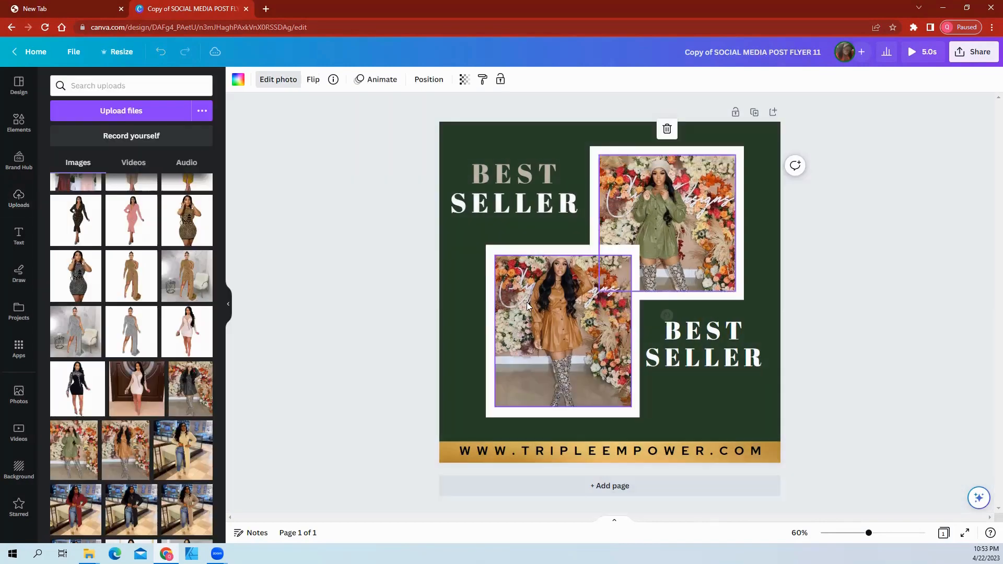
Shift the tan dress photo down inside the lower frame so that the model's hat fits fully
double_click(544, 323)
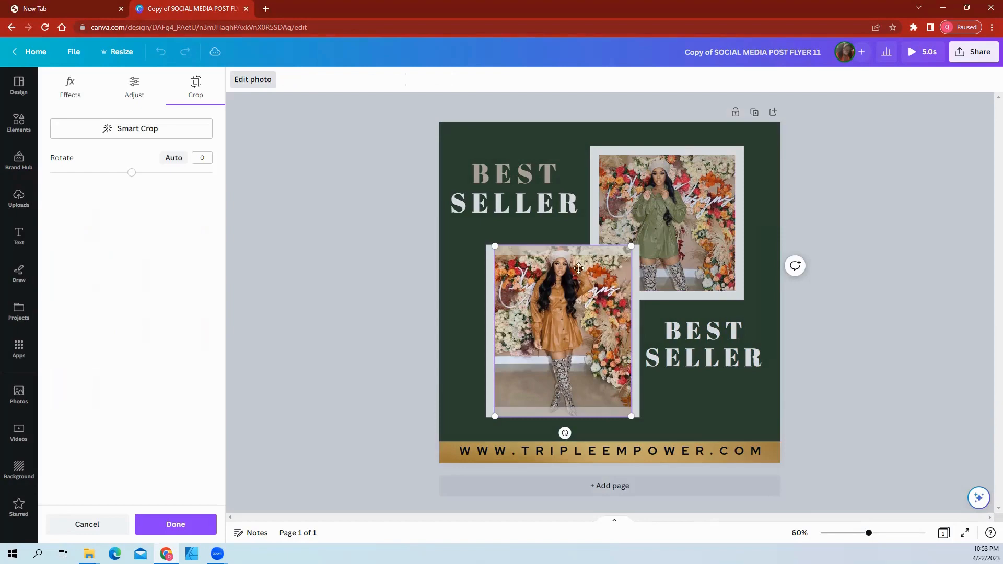
left_click(288, 339)
double_click(567, 334)
left_click_drag(565, 282, 565, 304)
left_click(359, 328)
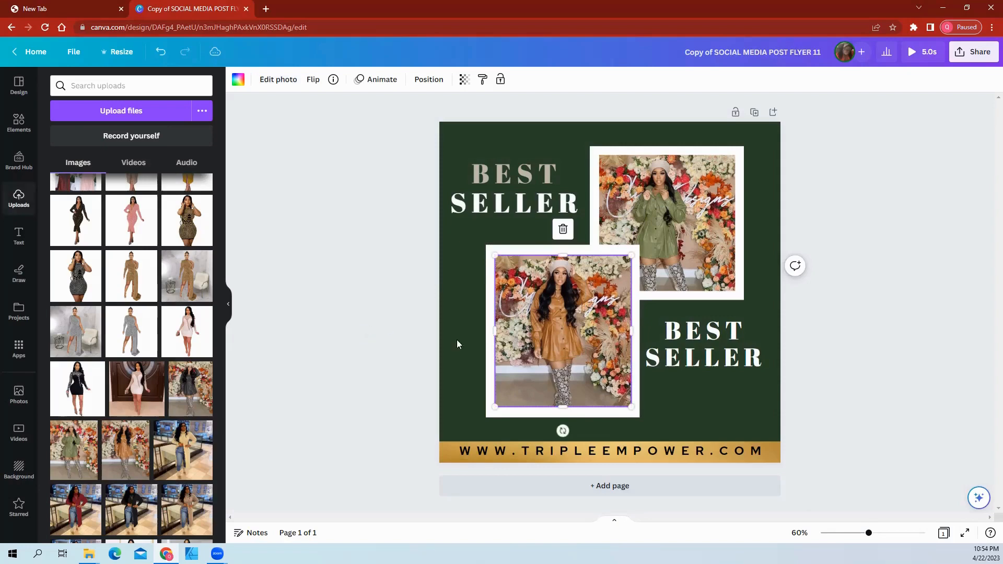
left_click(894, 313)
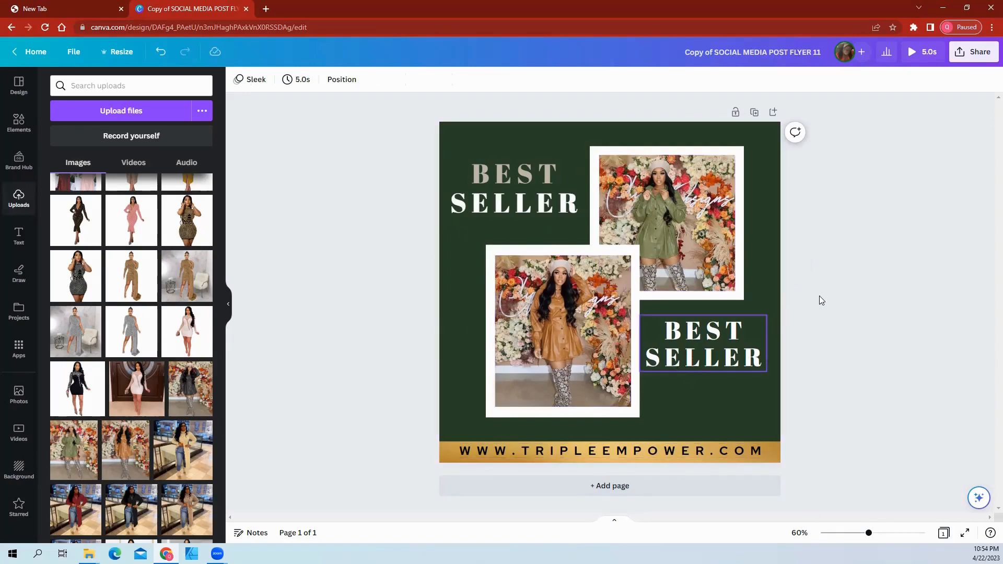
Download the flyer as a PNG file instead of an MP4 video
left_click(979, 56)
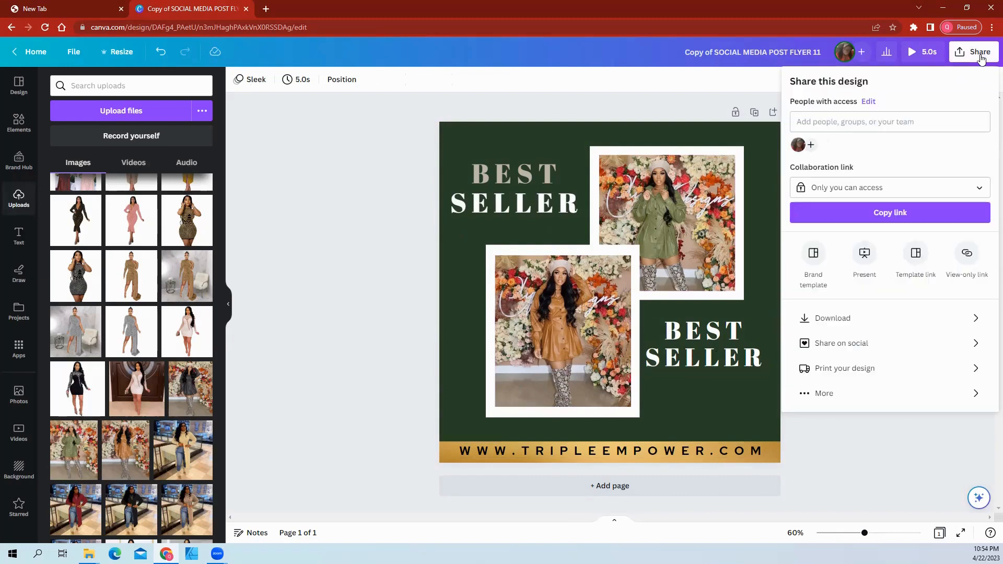
left_click(928, 320)
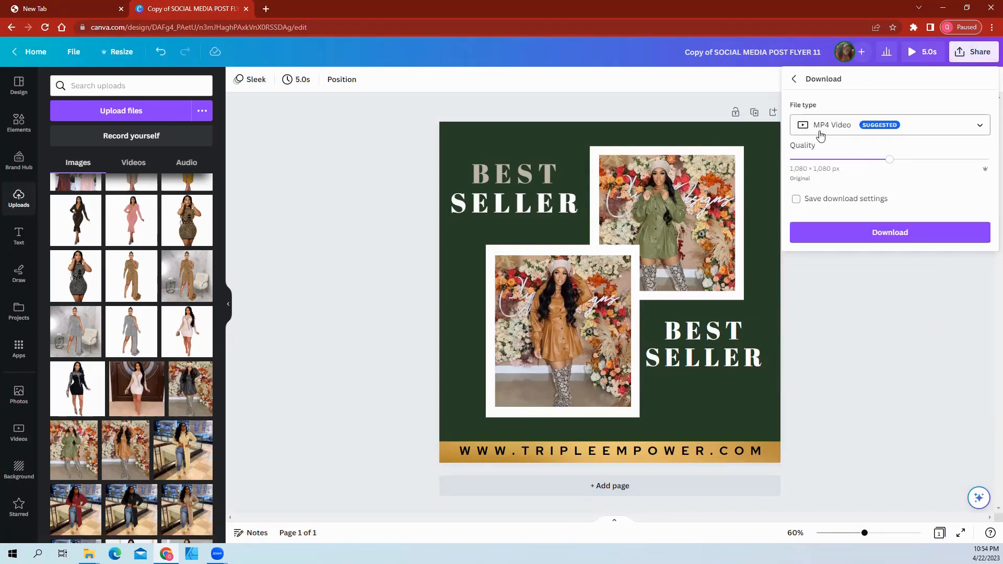
left_click(933, 129)
left_click(830, 190)
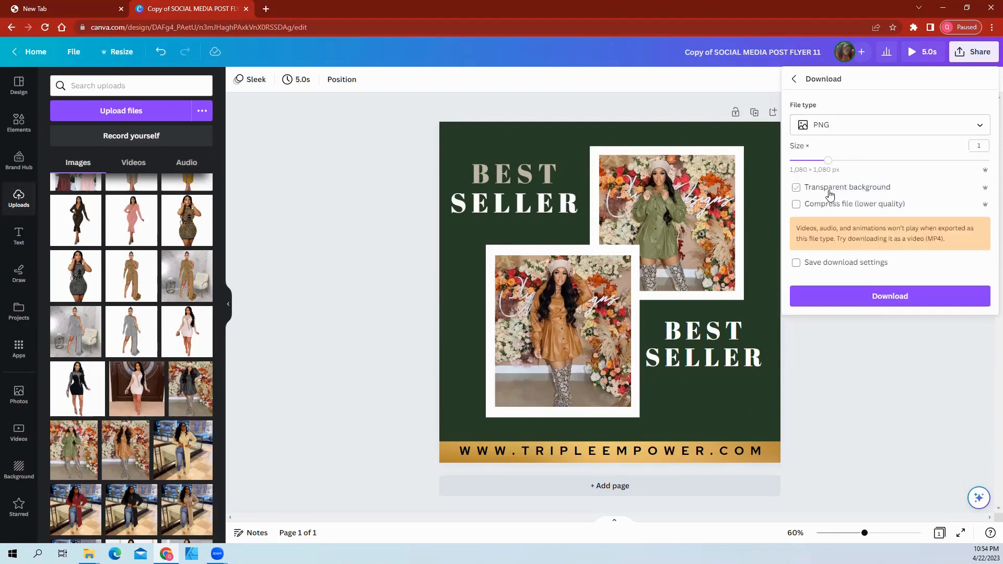
left_click(885, 303)
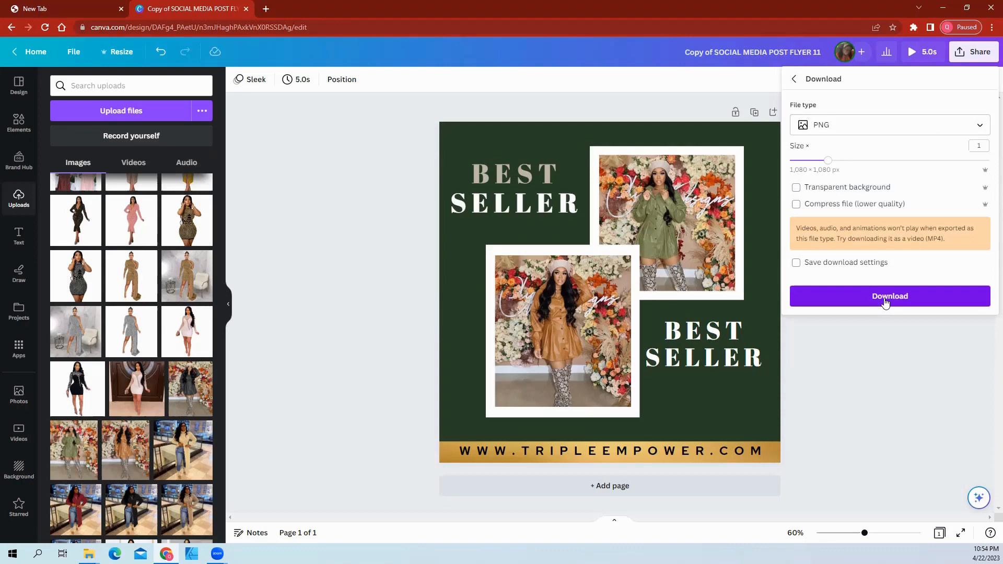
Open the social media scheduler for the flyer, choose April 27, 2023, open the posting time for editing, and leave without scheduling
left_click(966, 55)
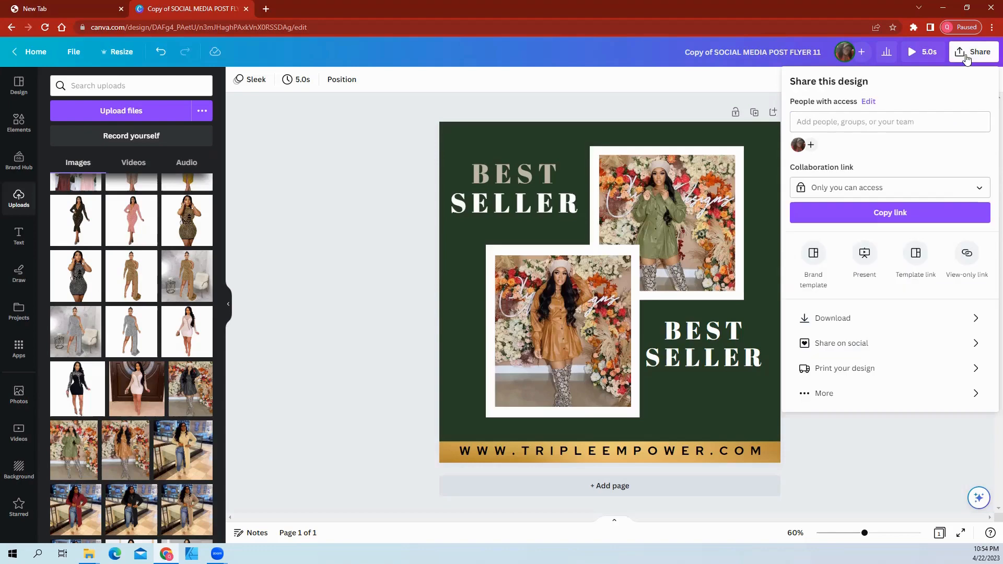
left_click(905, 348)
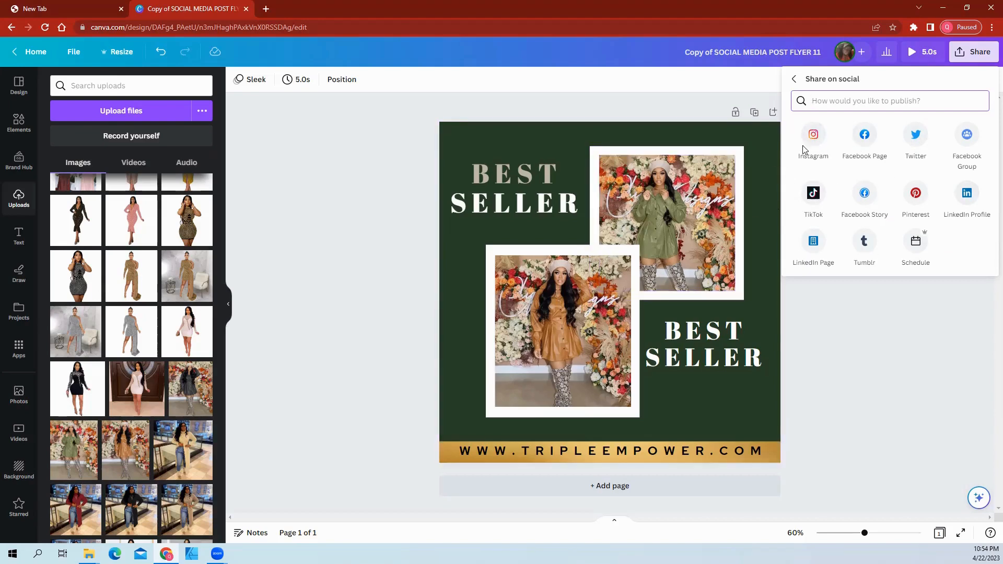
left_click(914, 240)
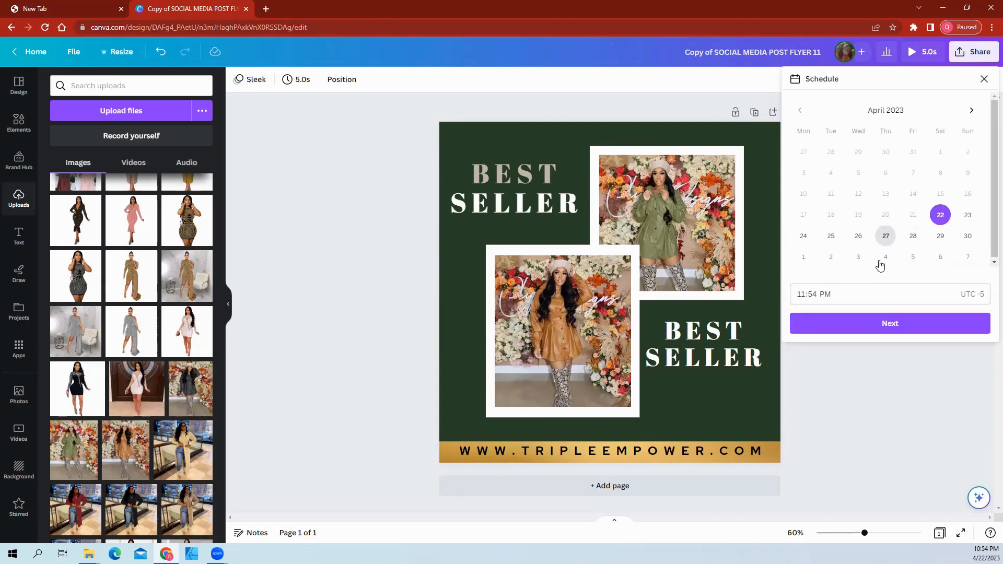
left_click(796, 294)
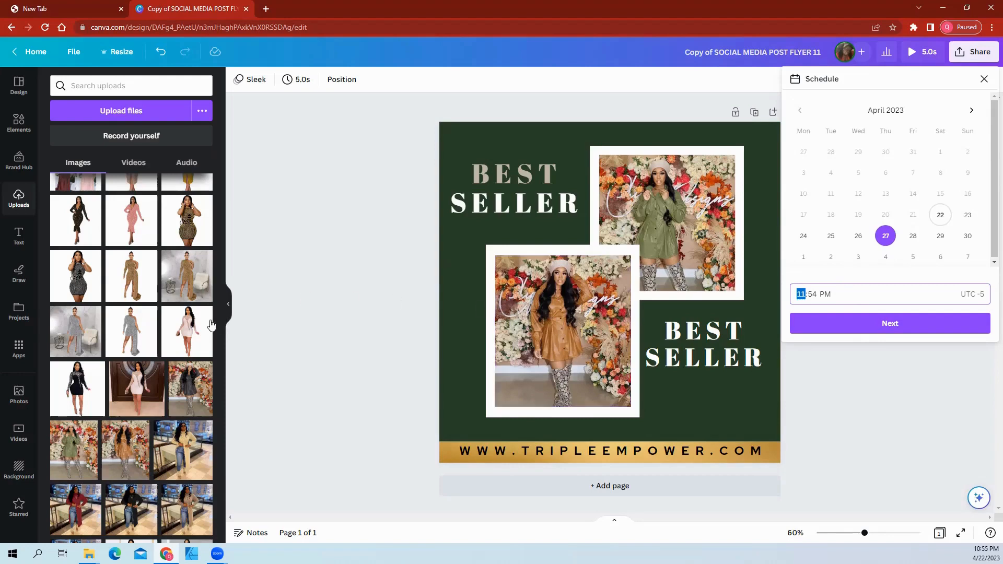
left_click(185, 345)
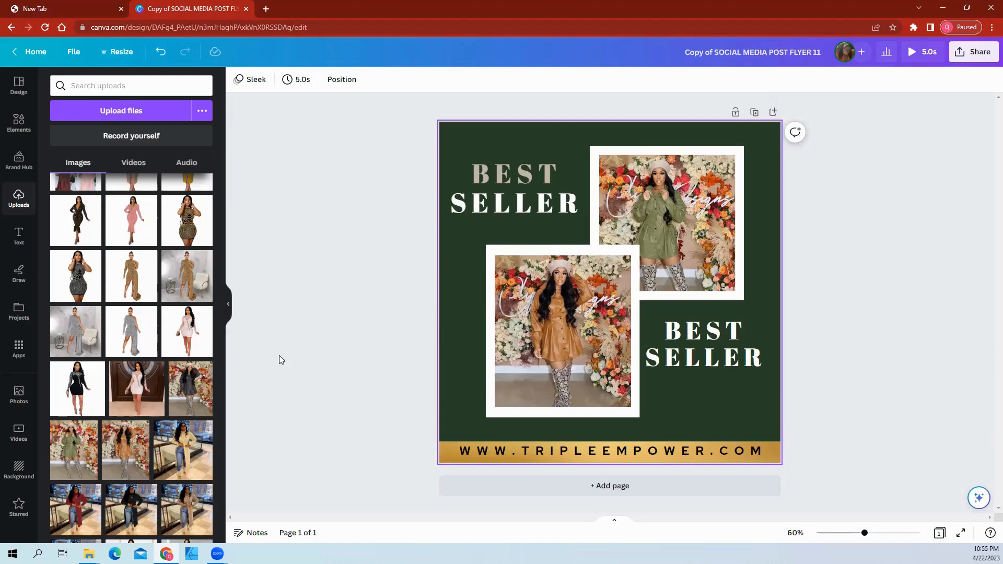
Replace the photo in the lower frame with the uploaded photo of the pale pink dress on a white background
left_click(186, 331)
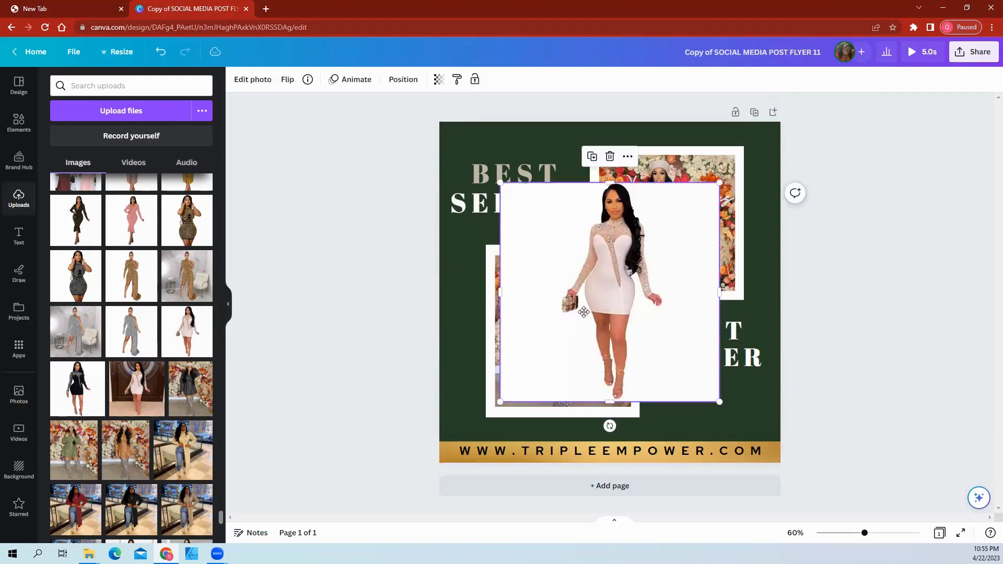
left_click_drag(579, 309, 570, 319)
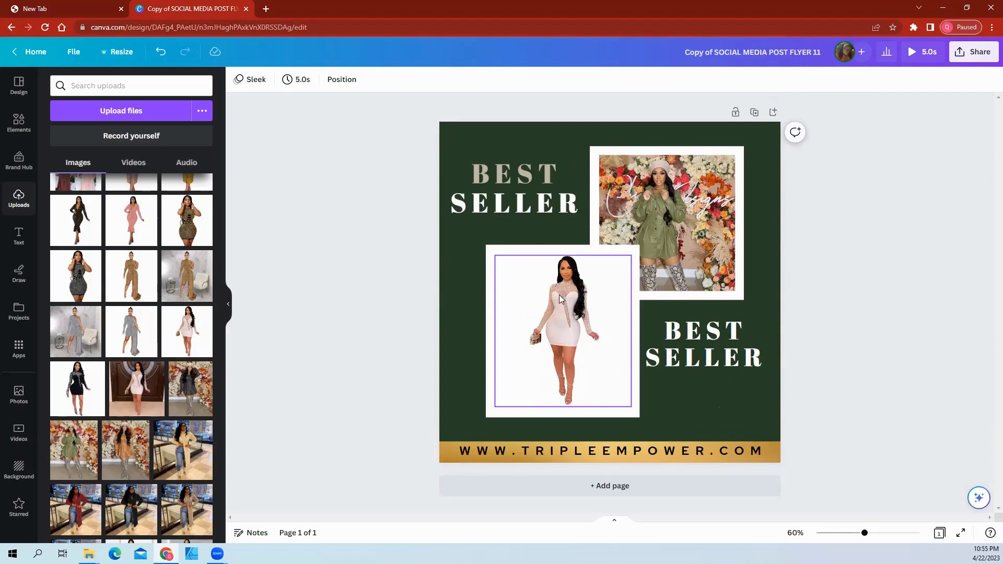
left_click(539, 341)
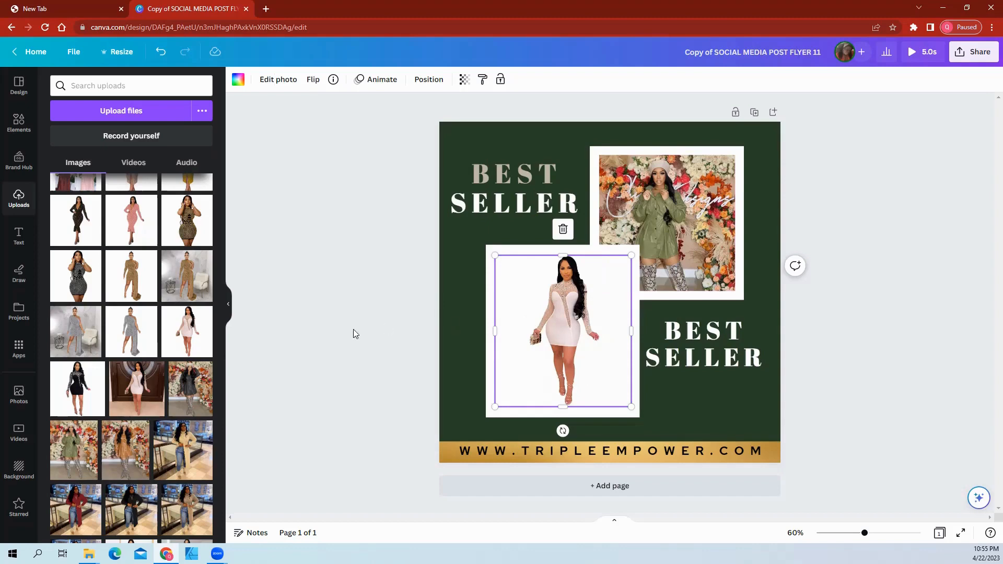
Put the uploaded tan dress photo back in the lower frame and shift it down so that the model's hat fits
mouse_move(73, 460)
left_mouse_down()
mouse_move(287, 418)
mouse_move(67, 458)
left_mouse_up()
left_click_drag(126, 450, 506, 385)
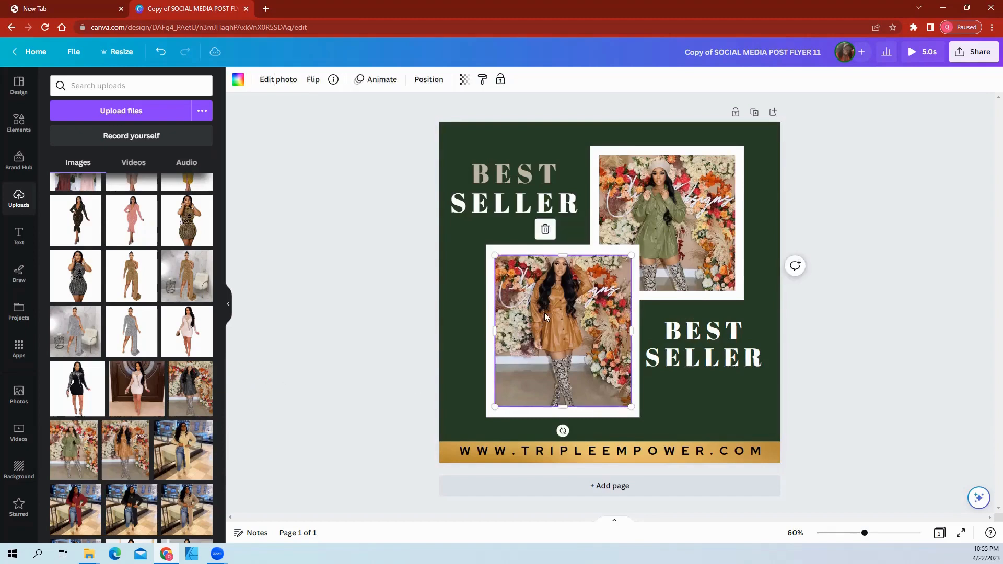
double_click(557, 338)
left_click(349, 381)
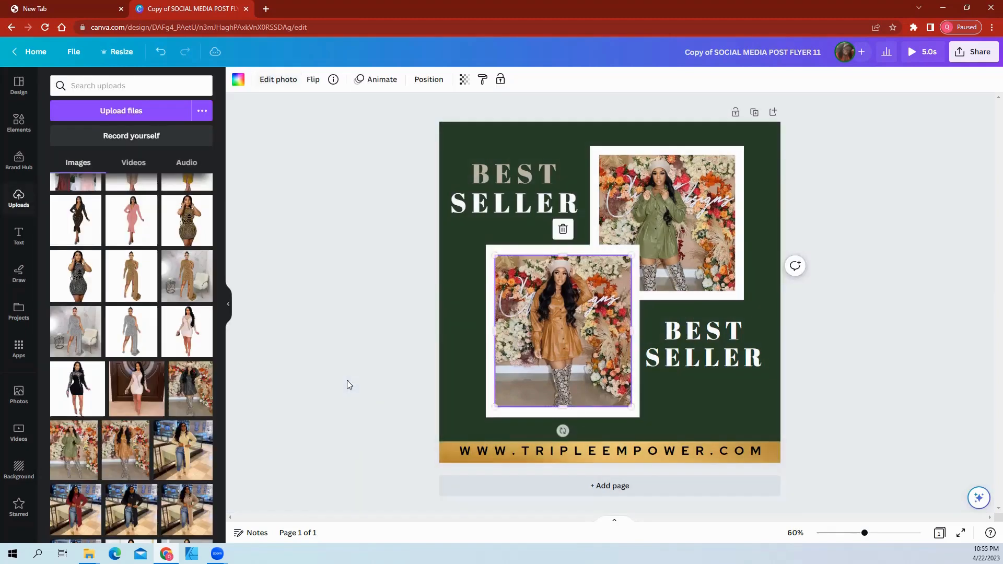
left_click(883, 386)
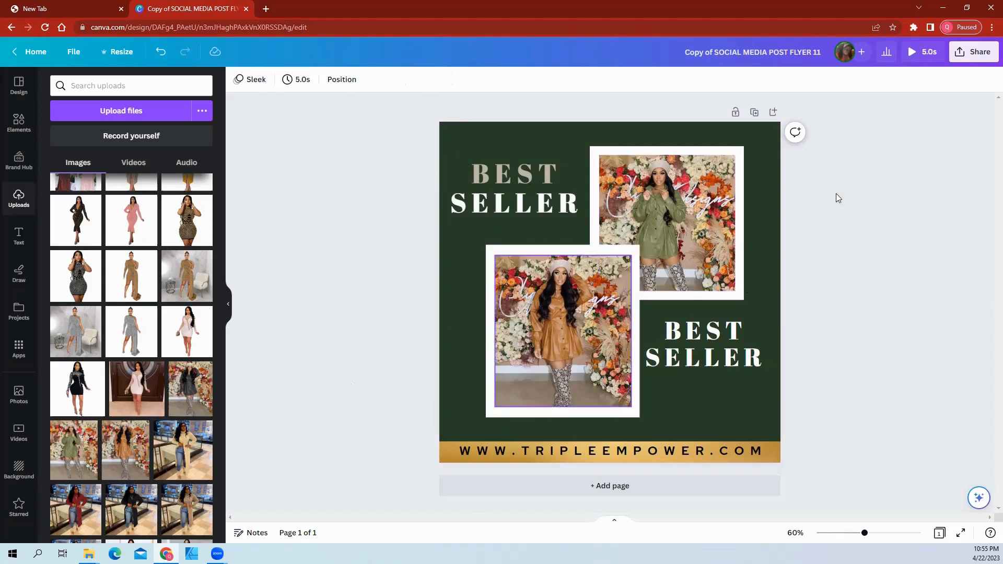
left_click(715, 344)
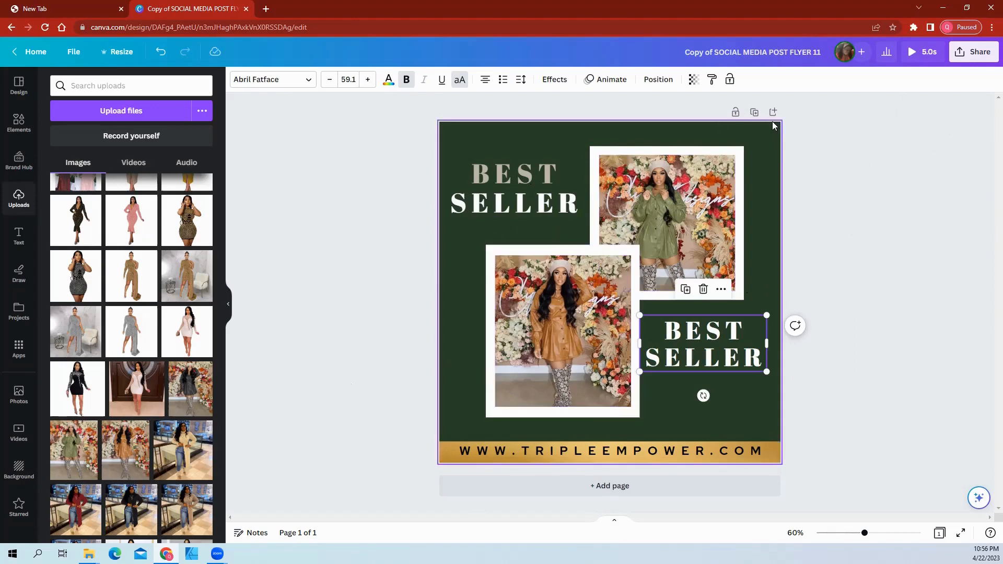
left_click(839, 208)
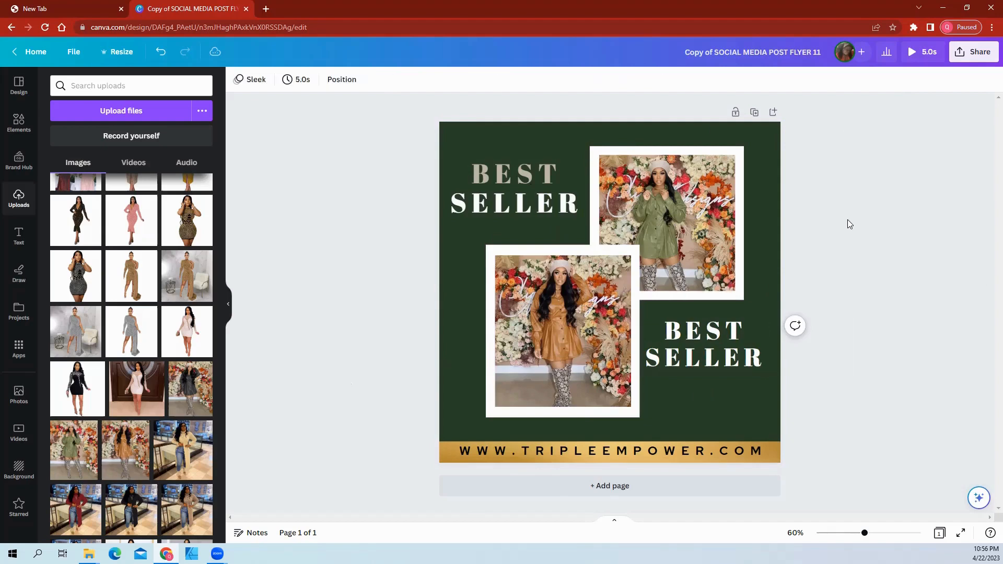